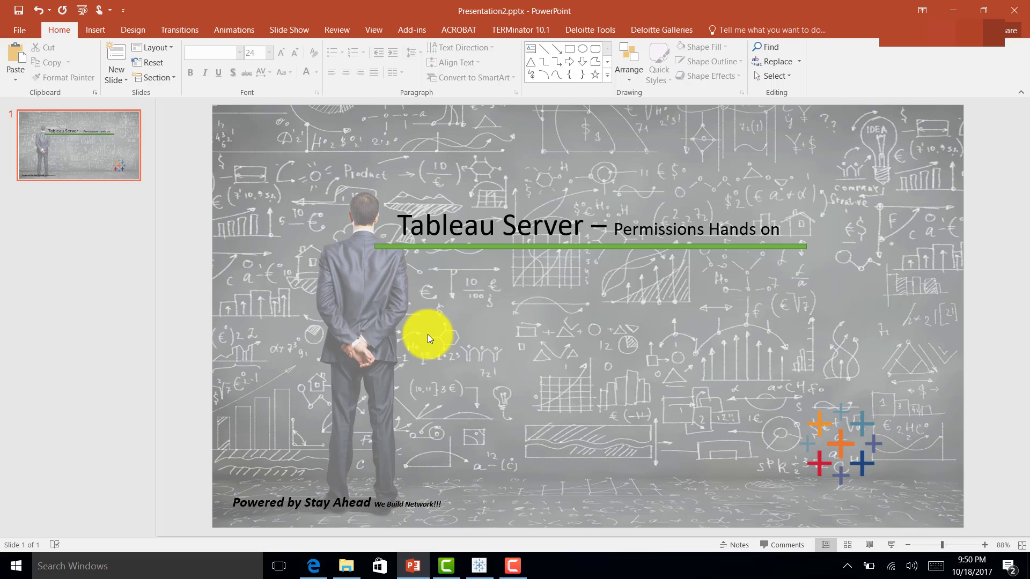
# Sign in to Tableau Server with the account's username and password, then choose the Retailer site
pyautogui.click(324, 556)
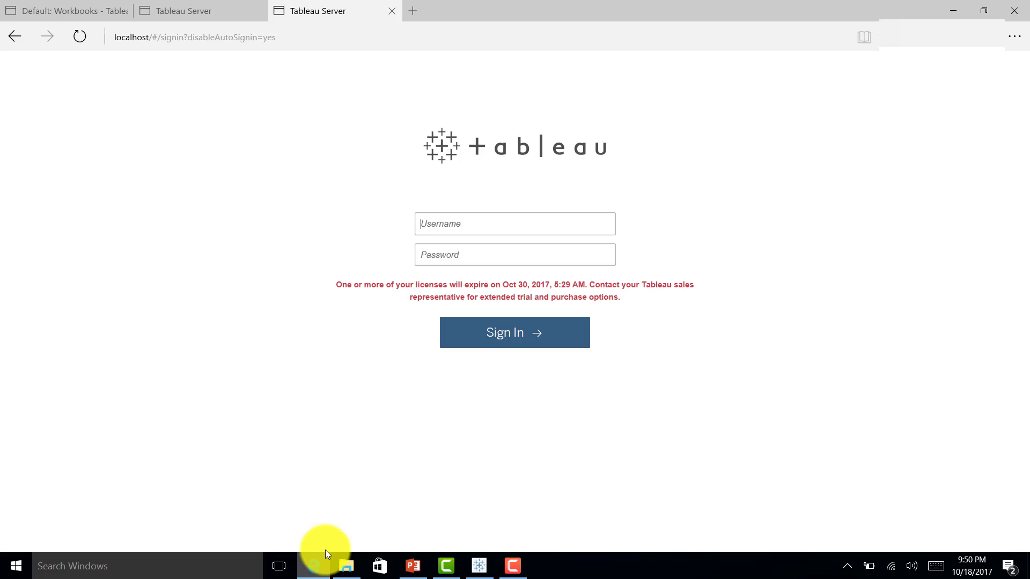
pyautogui.click(442, 228)
pyautogui.write('staya')
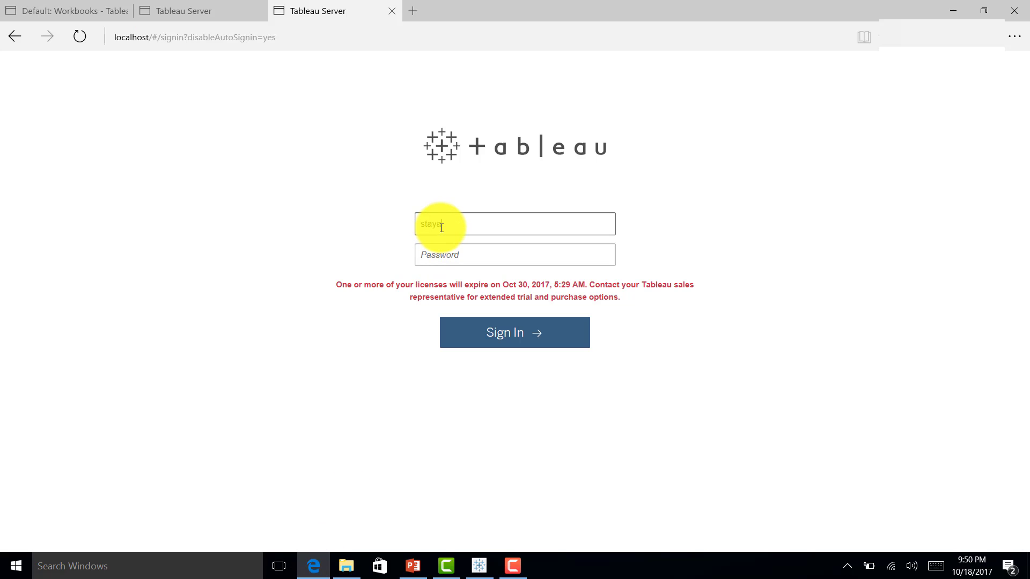
pyautogui.write('nea')
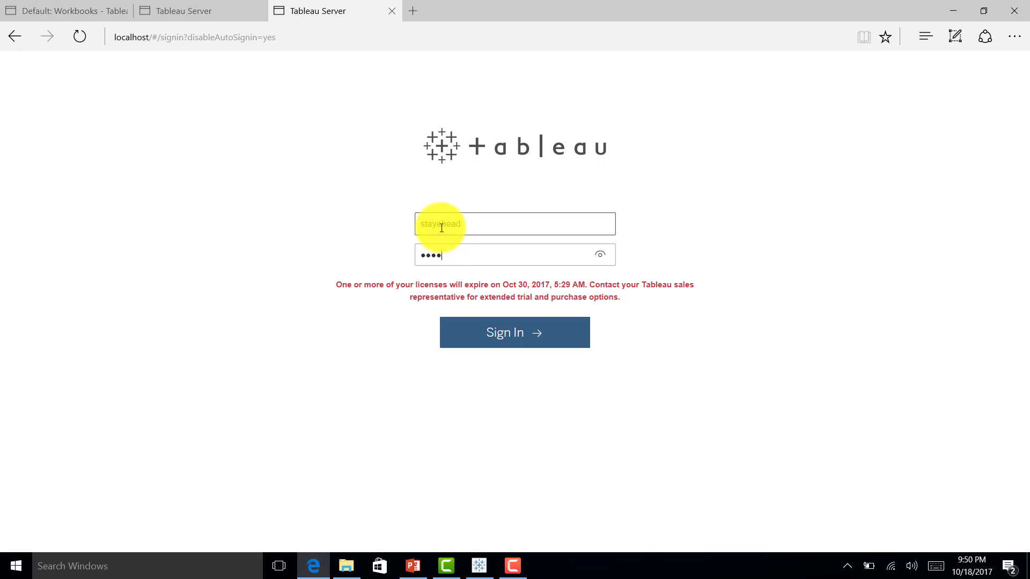
pyautogui.press('Return')
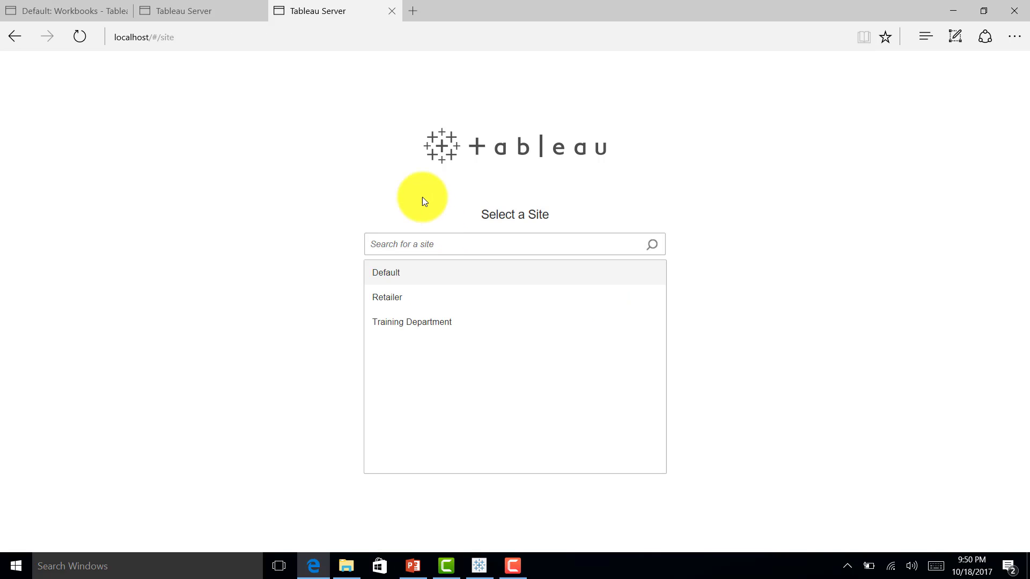
pyautogui.click(396, 297)
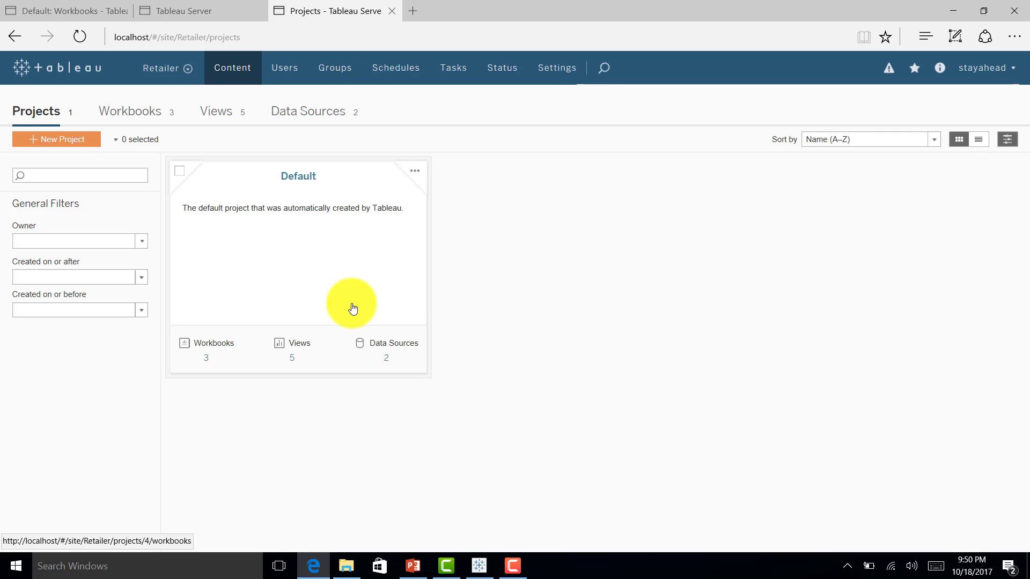
pyautogui.click(320, 266)
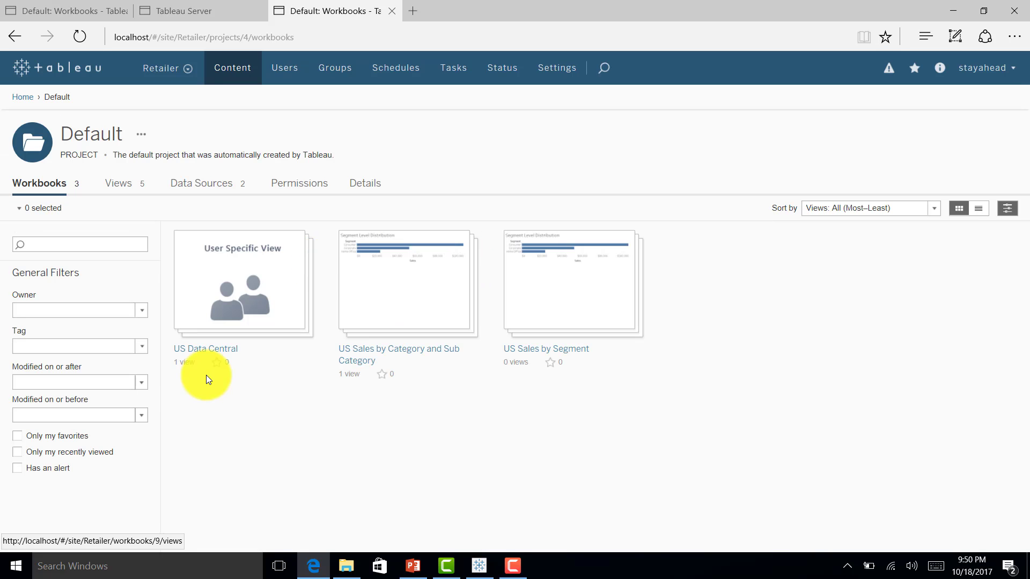
pyautogui.moveTo(610, 341)
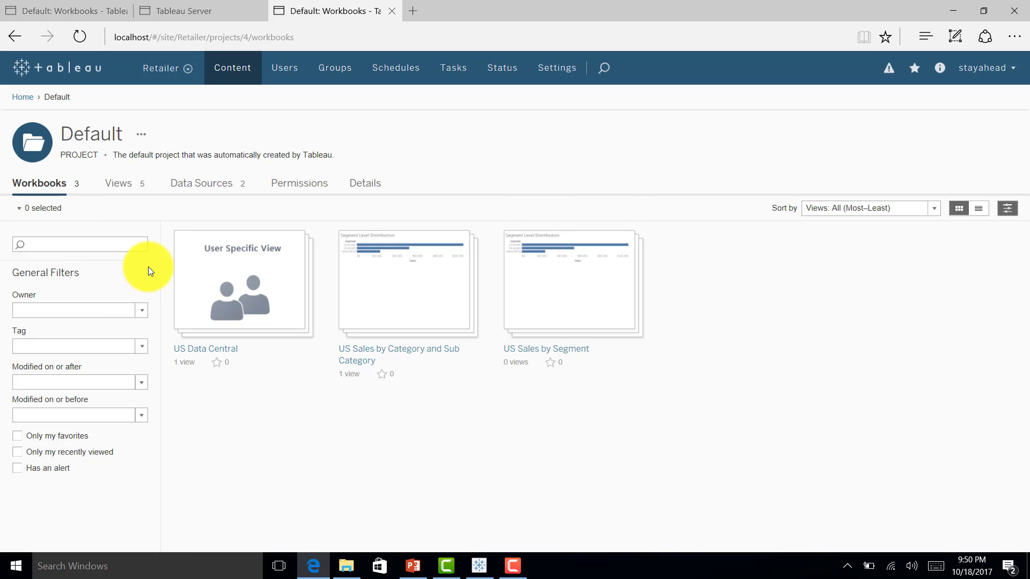
pyautogui.click(24, 97)
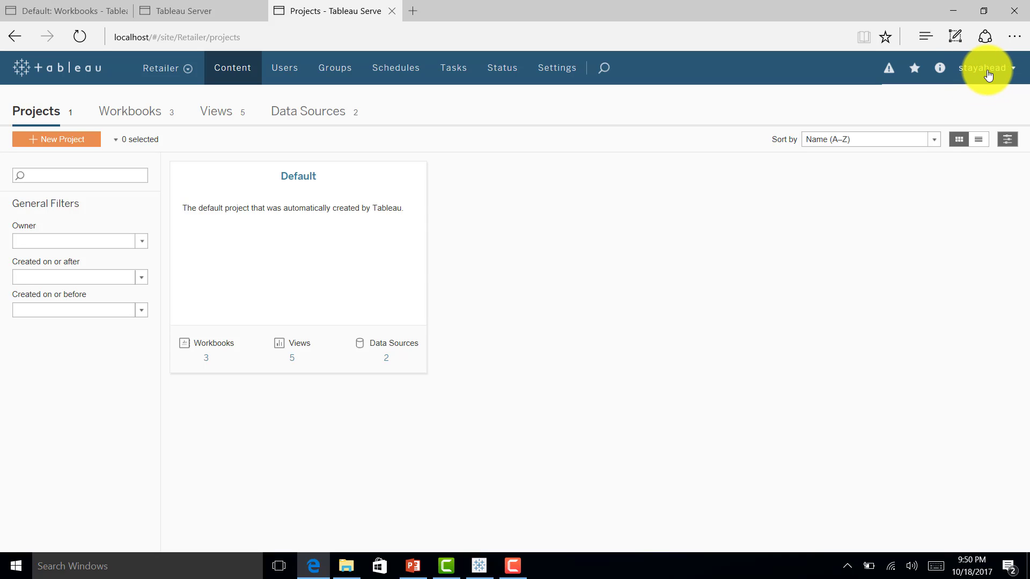
pyautogui.moveTo(404, 213)
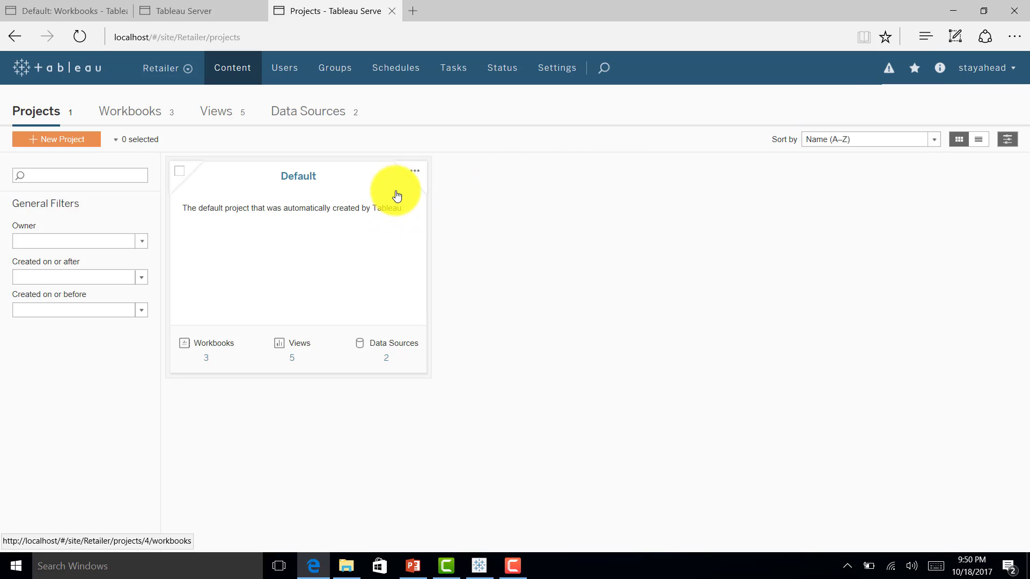
# Open the Default project's permissions and expand the Project, Workbooks and Data Sources columns for All Users
pyautogui.click(414, 173)
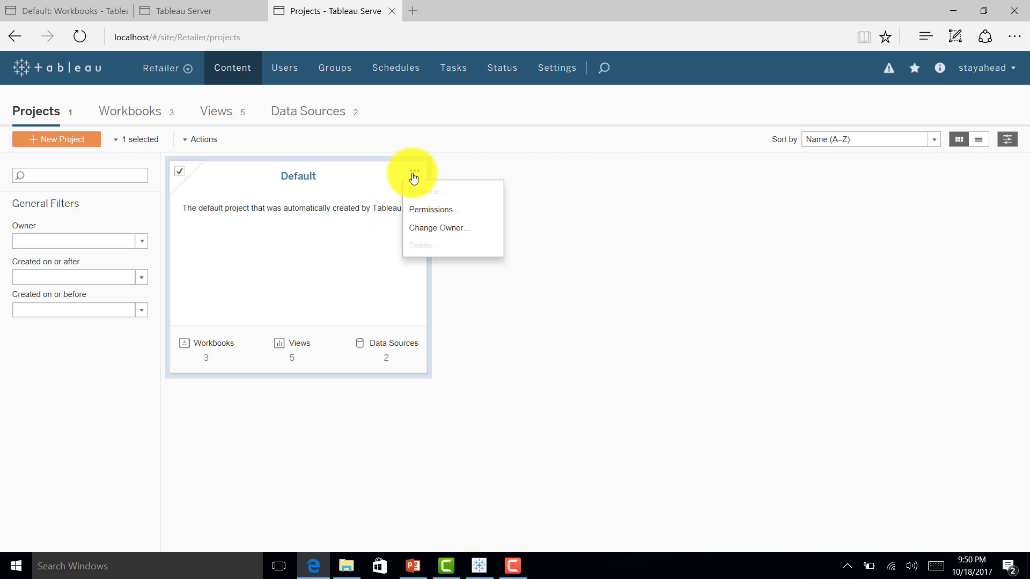
pyautogui.click(416, 210)
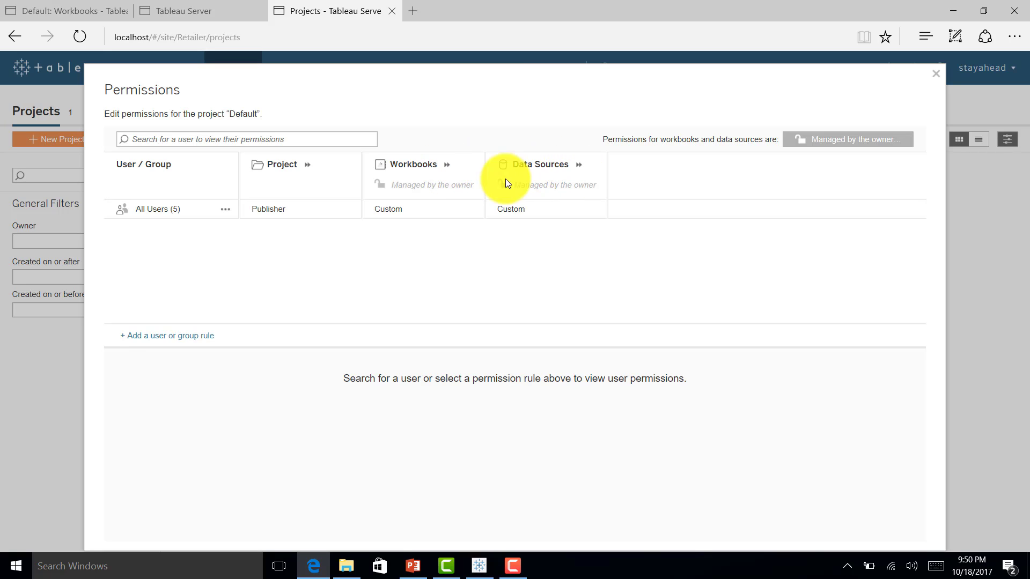
pyautogui.click(308, 165)
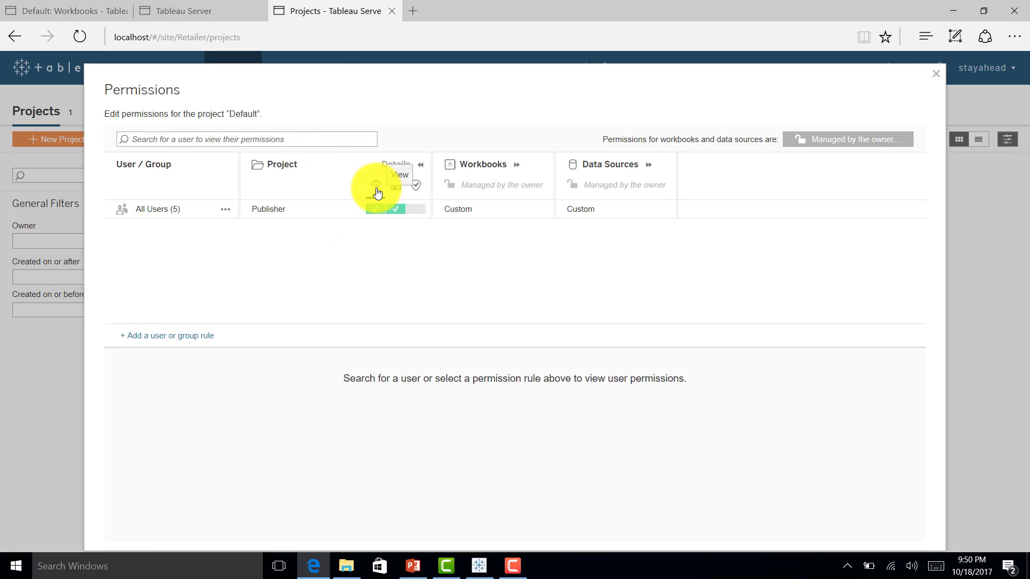
pyautogui.click(409, 170)
pyautogui.click(438, 166)
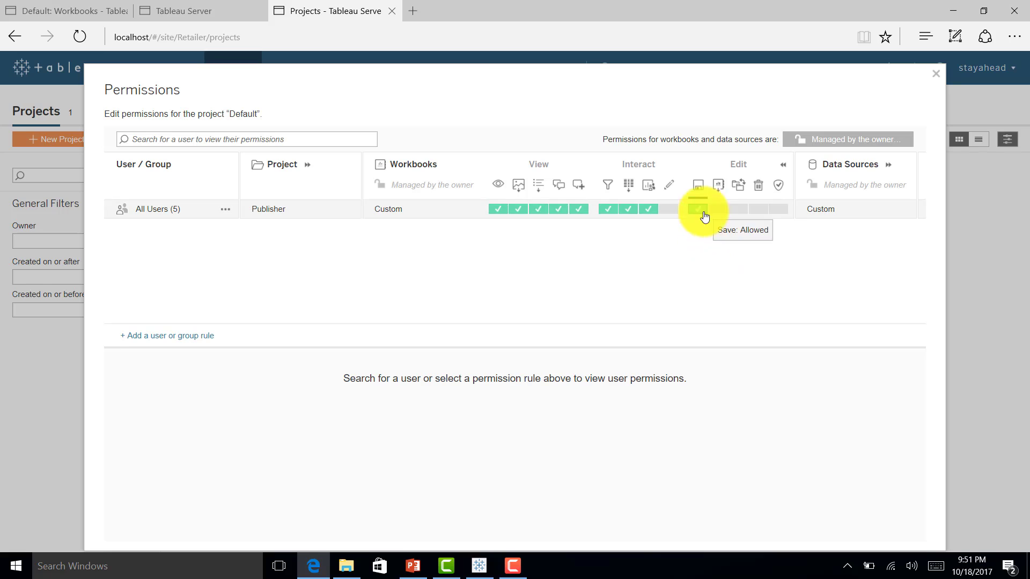
pyautogui.click(784, 164)
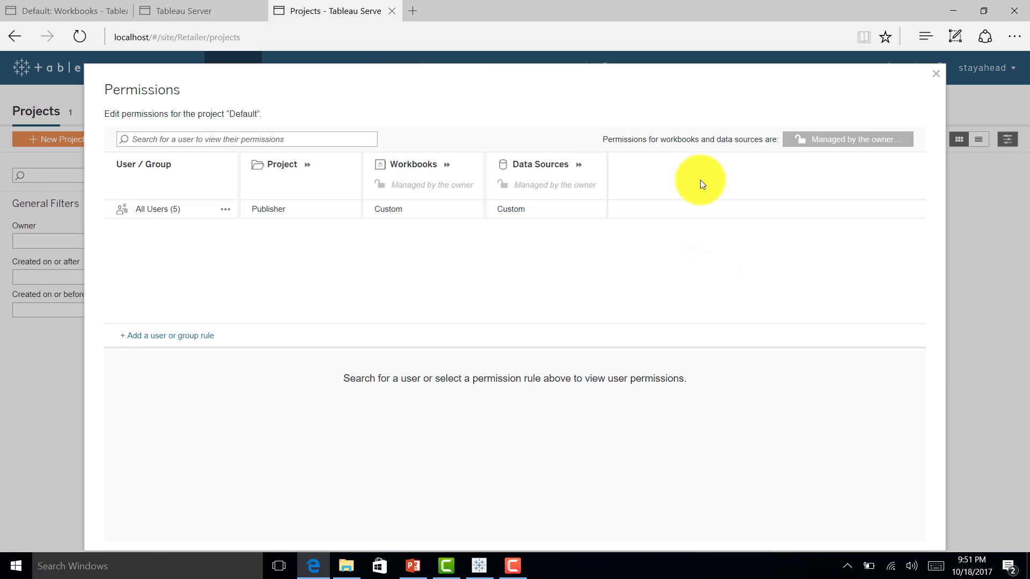
pyautogui.click(579, 166)
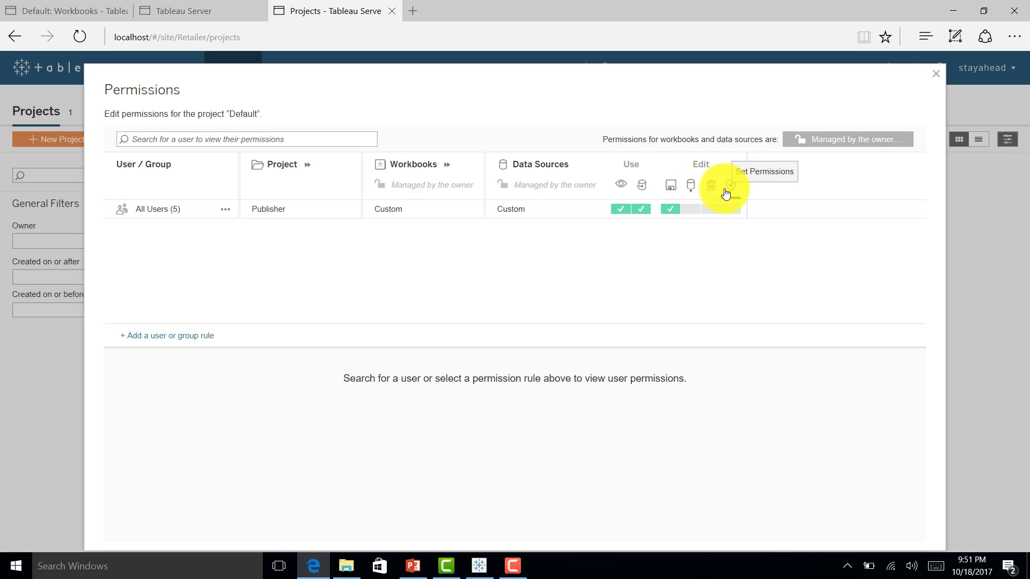
# Expand the Workbooks column and select the All Users (5) rule to list each member's workbook permissions
pyautogui.click(447, 164)
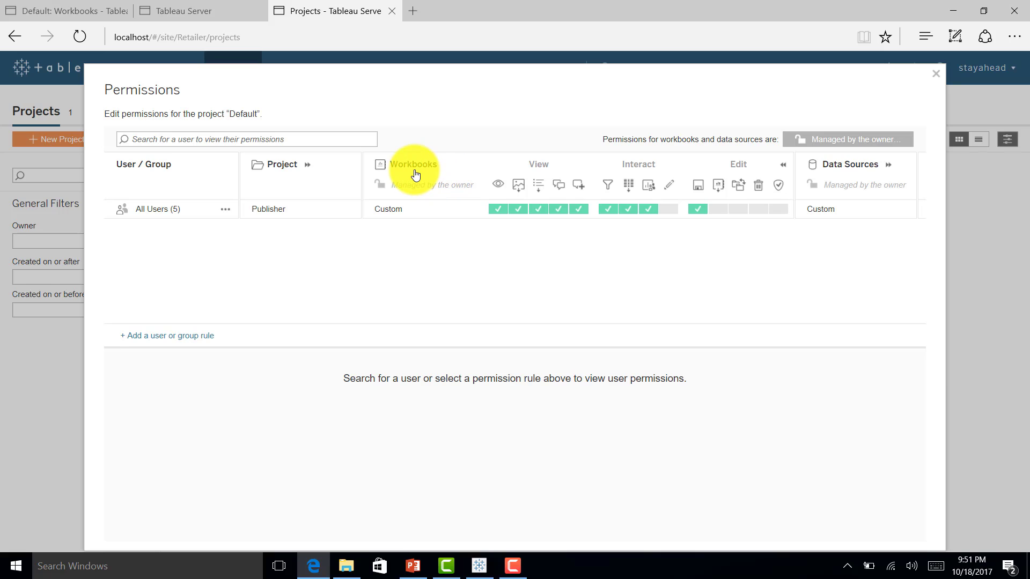
pyautogui.click(168, 214)
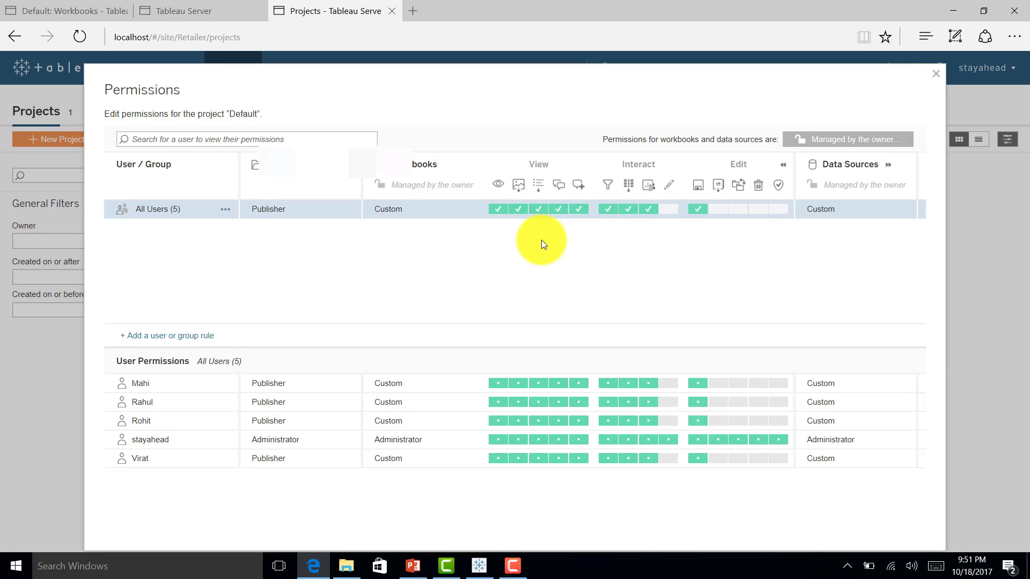
# Add and save an IT group rule with the Publisher project role and Editor workbook role
pyautogui.click(198, 337)
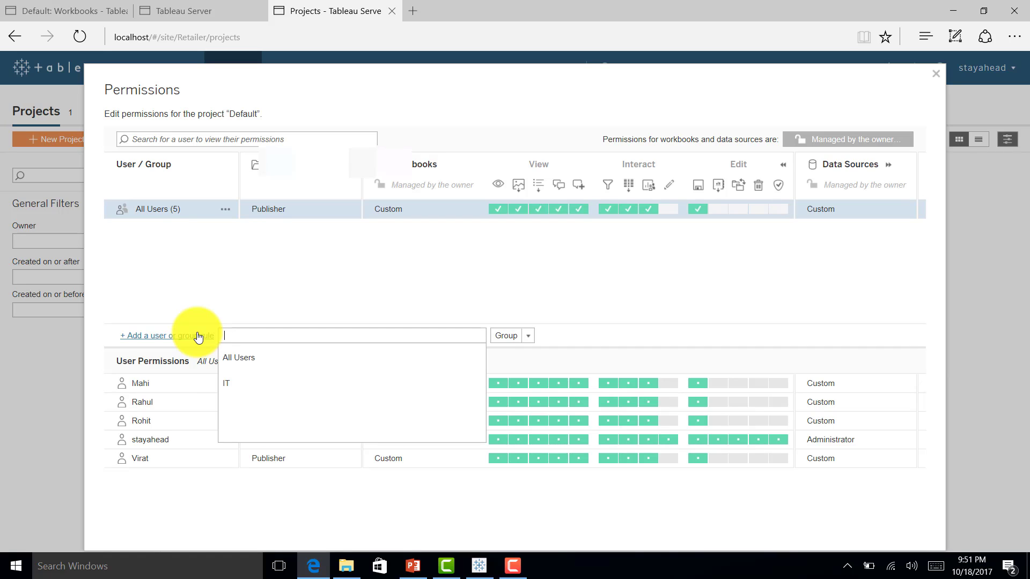
pyautogui.click(236, 384)
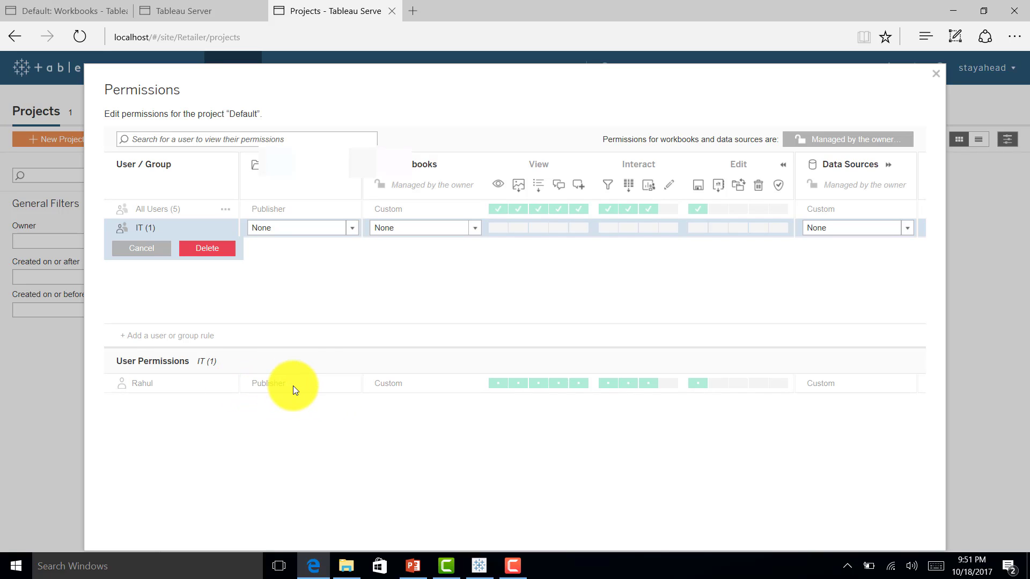
pyautogui.click(329, 227)
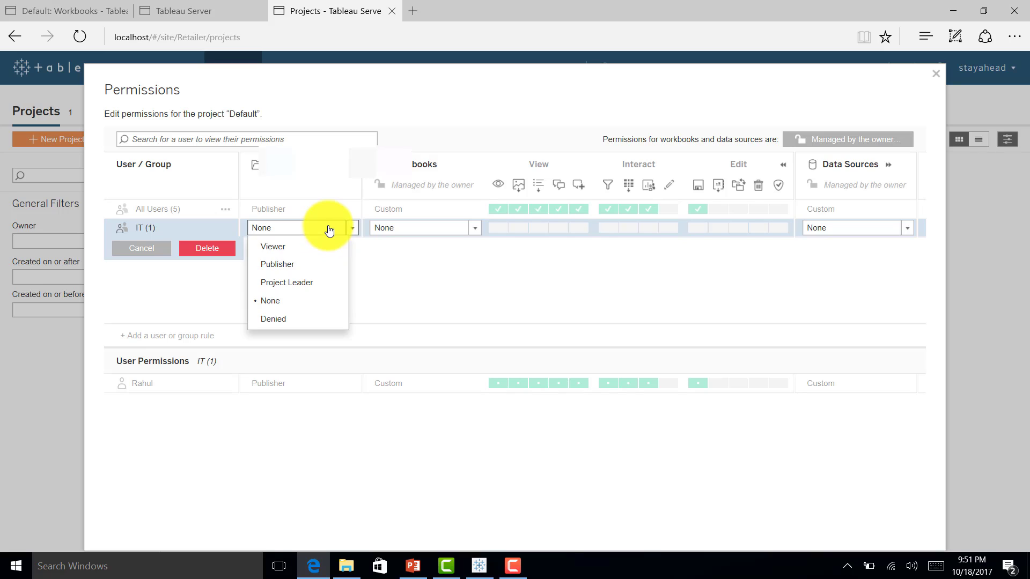
pyautogui.click(293, 268)
pyautogui.click(394, 231)
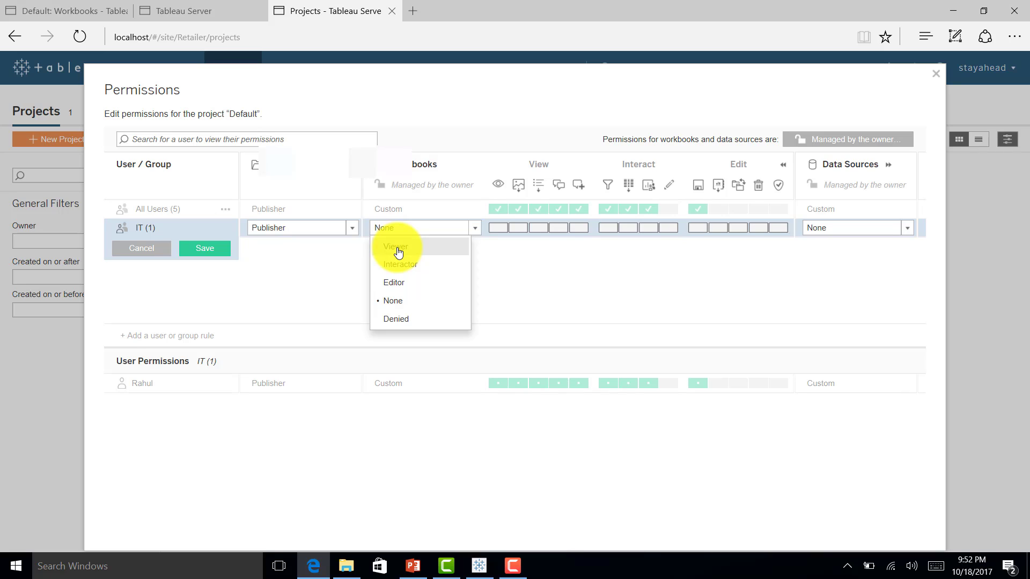
pyautogui.click(397, 249)
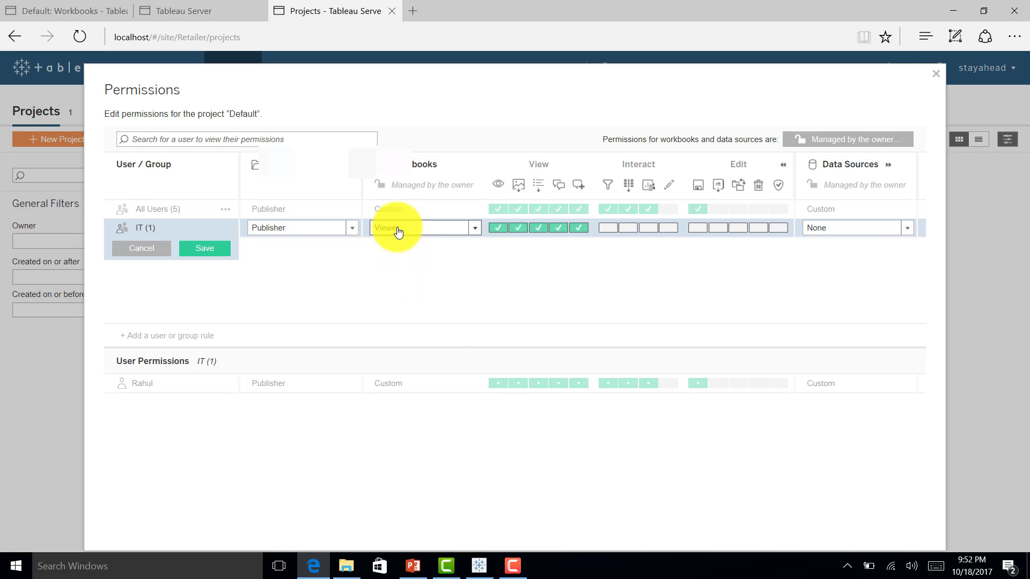
pyautogui.click(396, 230)
pyautogui.click(397, 277)
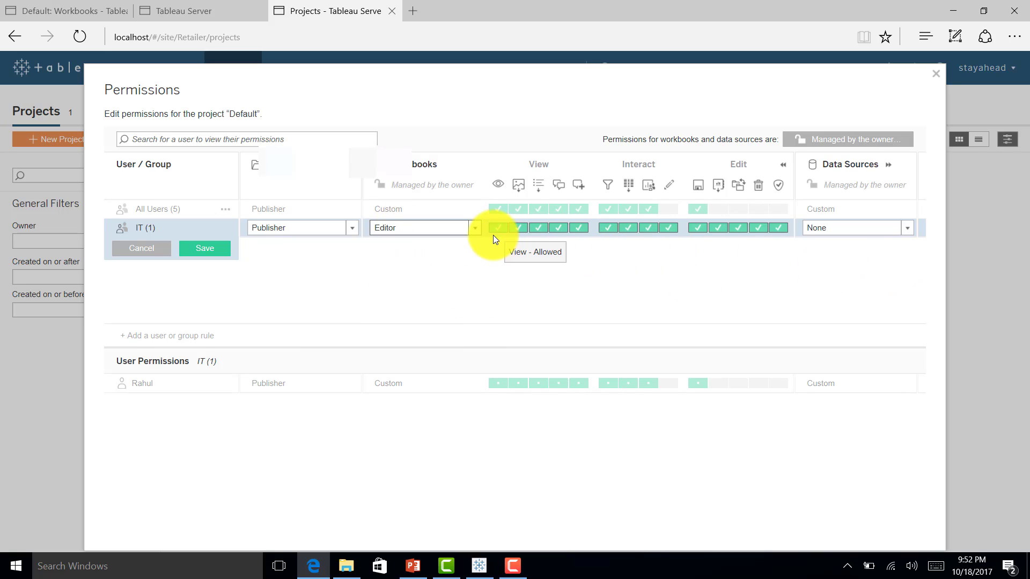
pyautogui.click(212, 246)
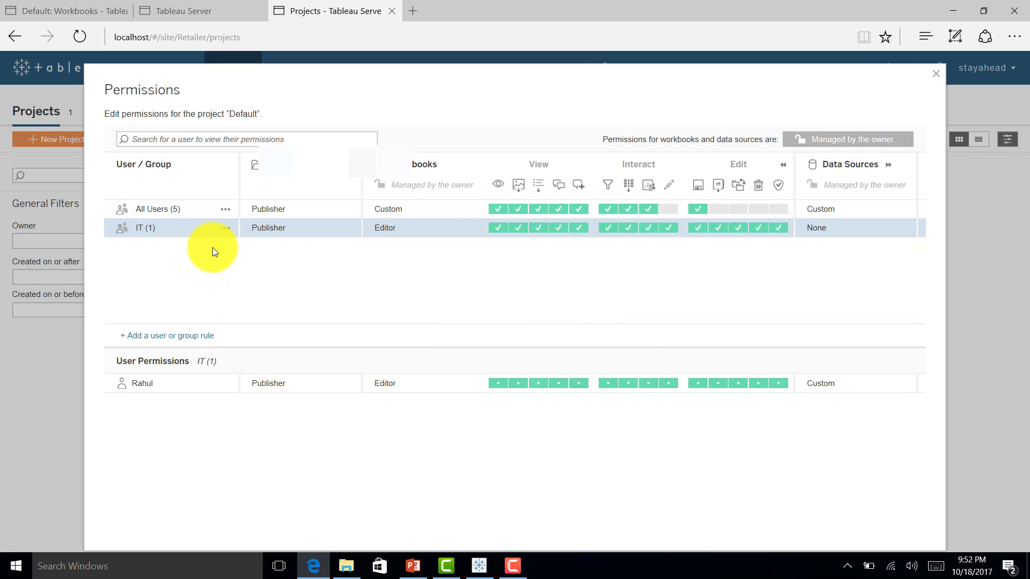
pyautogui.click(167, 210)
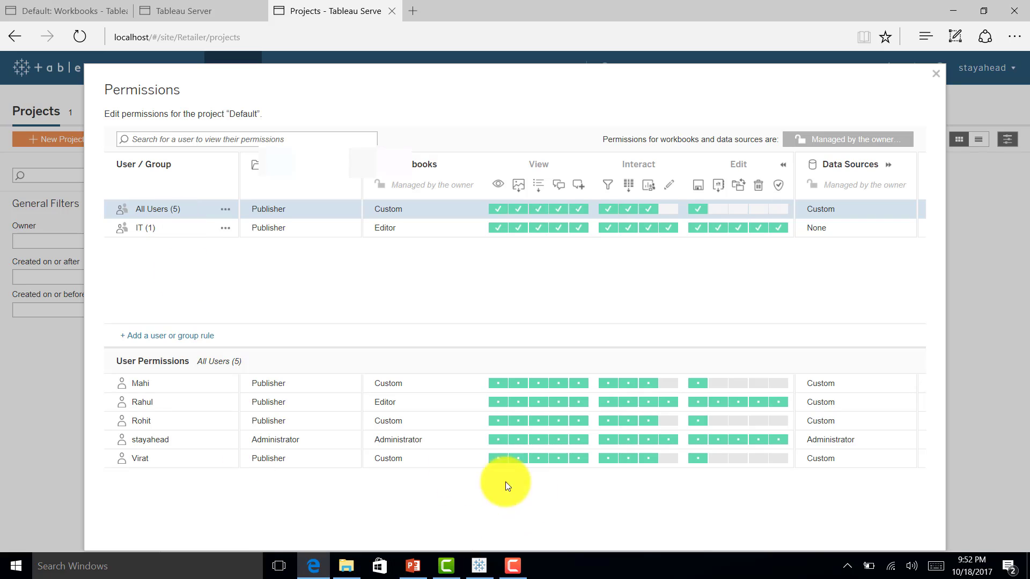
# Edit the IT rule to deny the workbook Save capability, making its workbook role Custom
pyautogui.moveTo(120, 403)
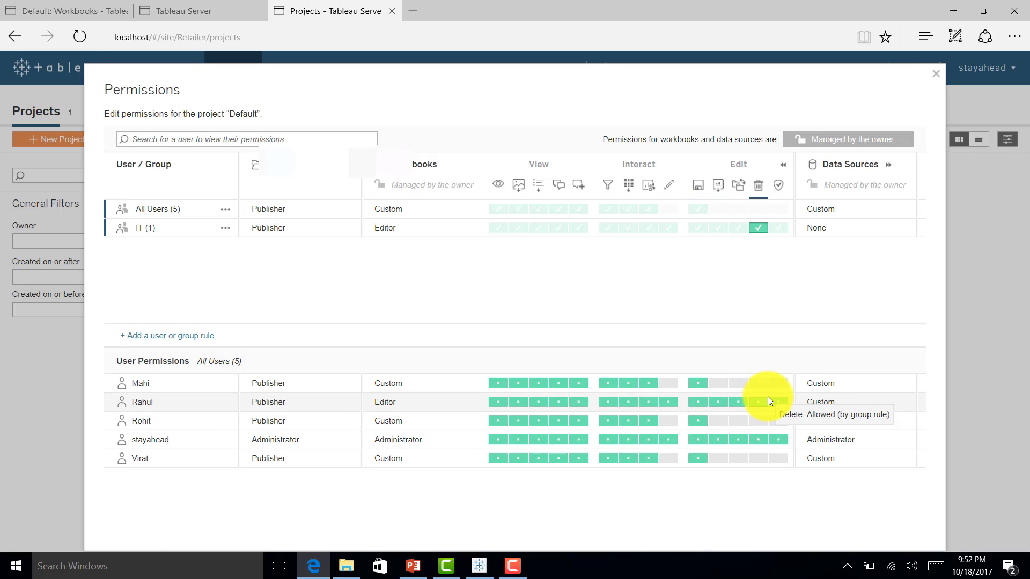
pyautogui.click(225, 229)
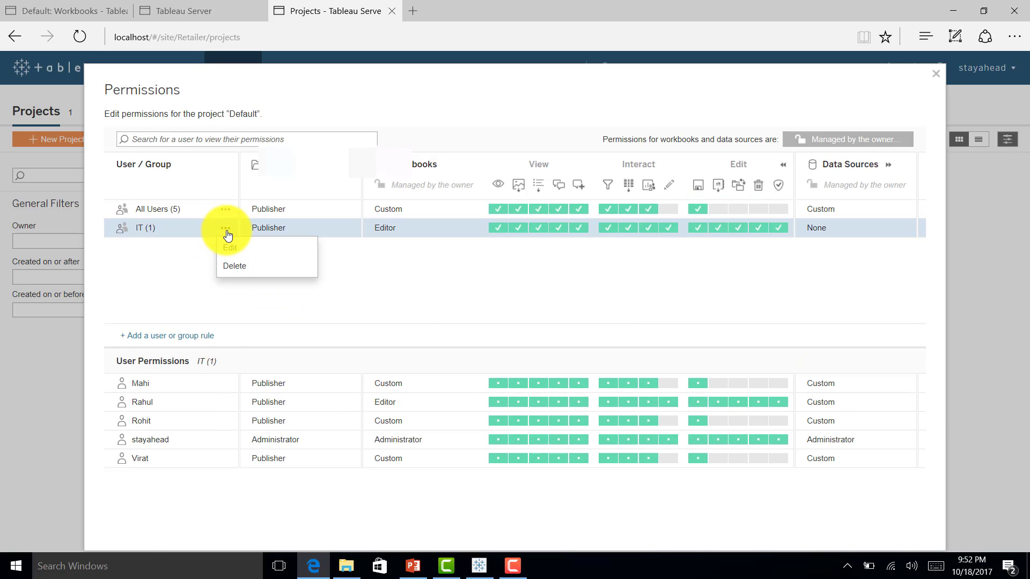
pyautogui.click(230, 248)
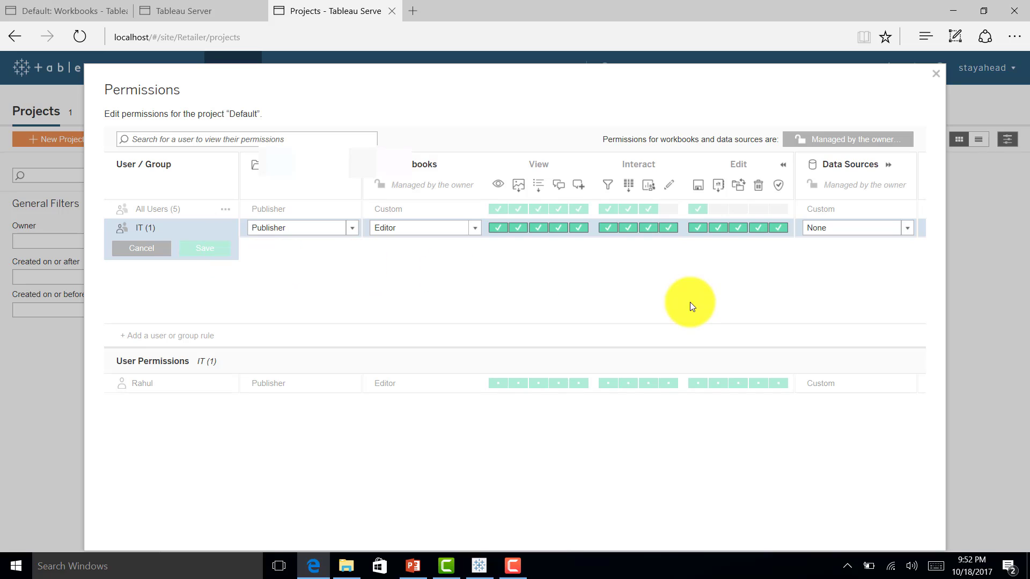
pyautogui.click(699, 230)
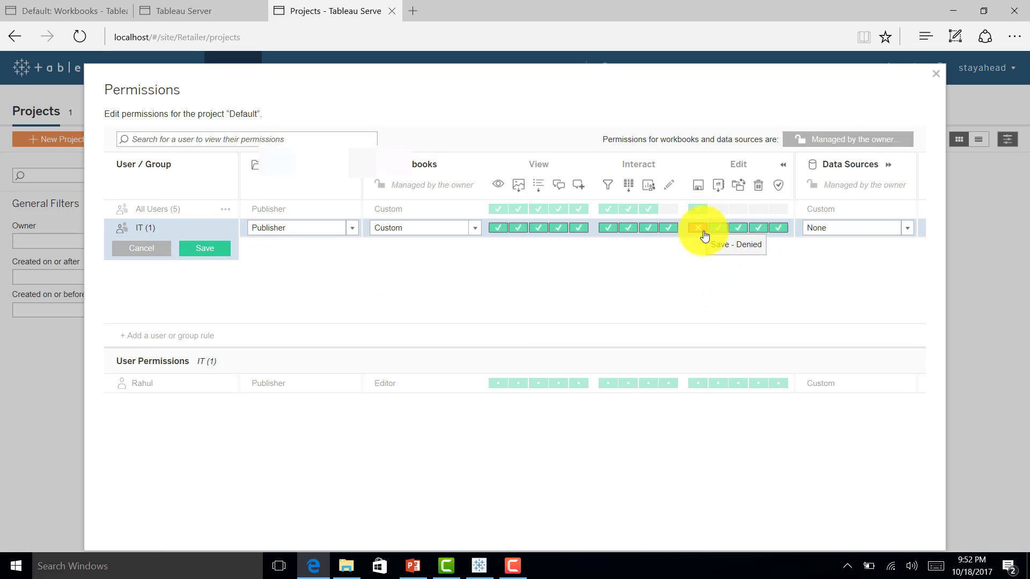
pyautogui.click(203, 249)
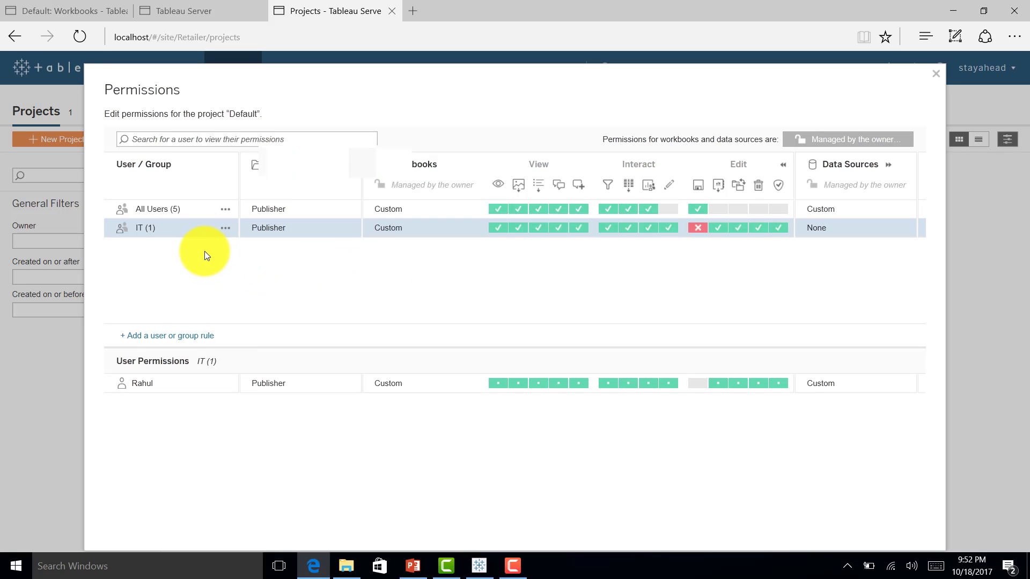
pyautogui.click(164, 210)
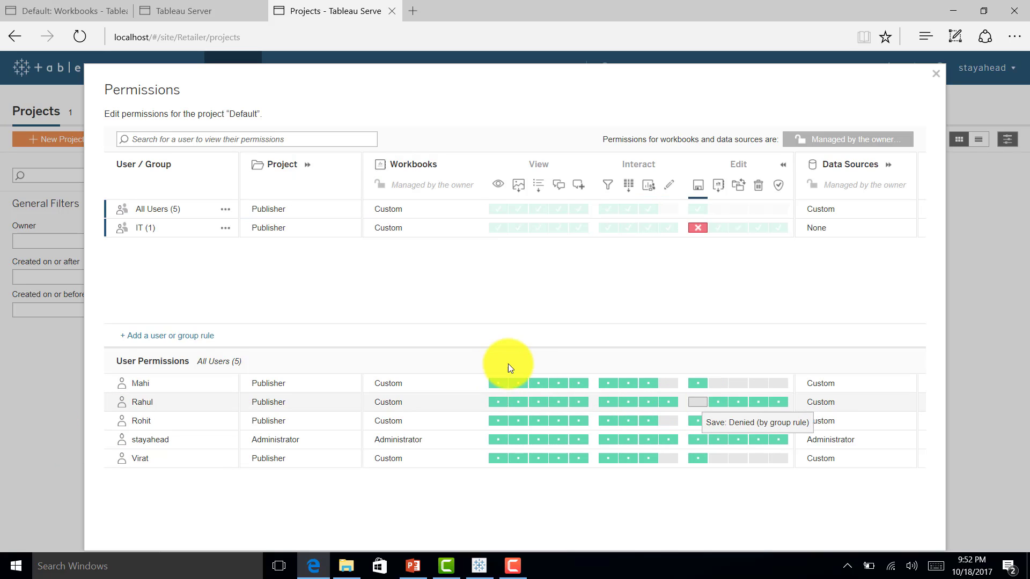
# Edit the IT rule so workbook Save is allowed again, restoring the Editor workbook role
pyautogui.click(226, 227)
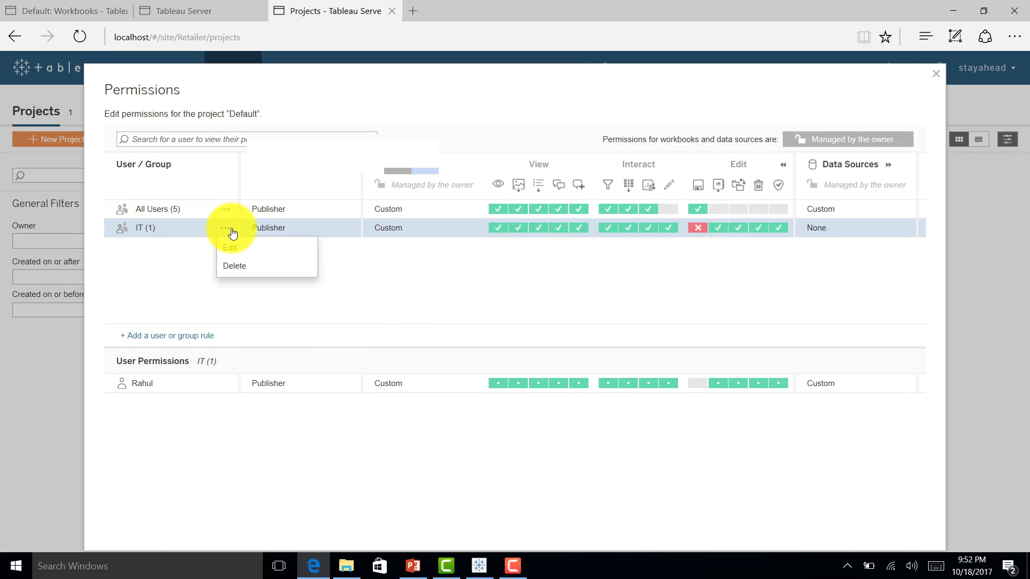
pyautogui.moveTo(229, 232); pyautogui.dragTo(234, 320)
pyautogui.click(333, 268)
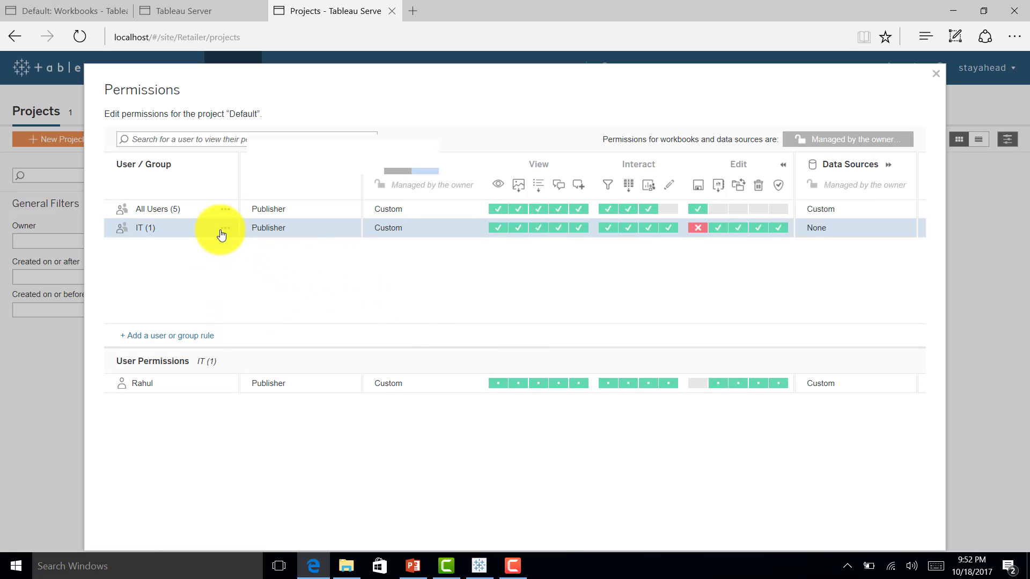
pyautogui.click(226, 228)
pyautogui.click(228, 253)
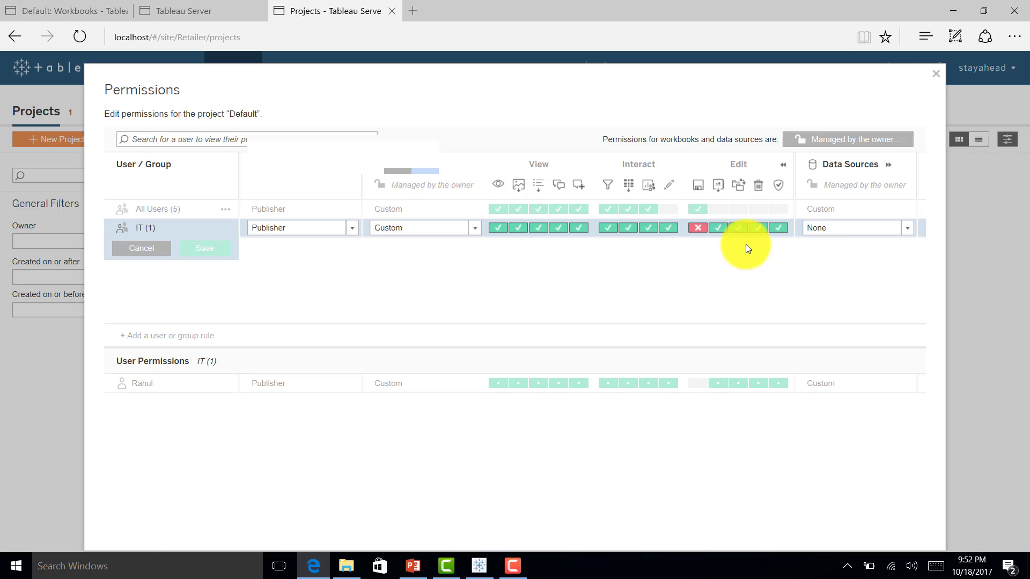
pyautogui.click(701, 230)
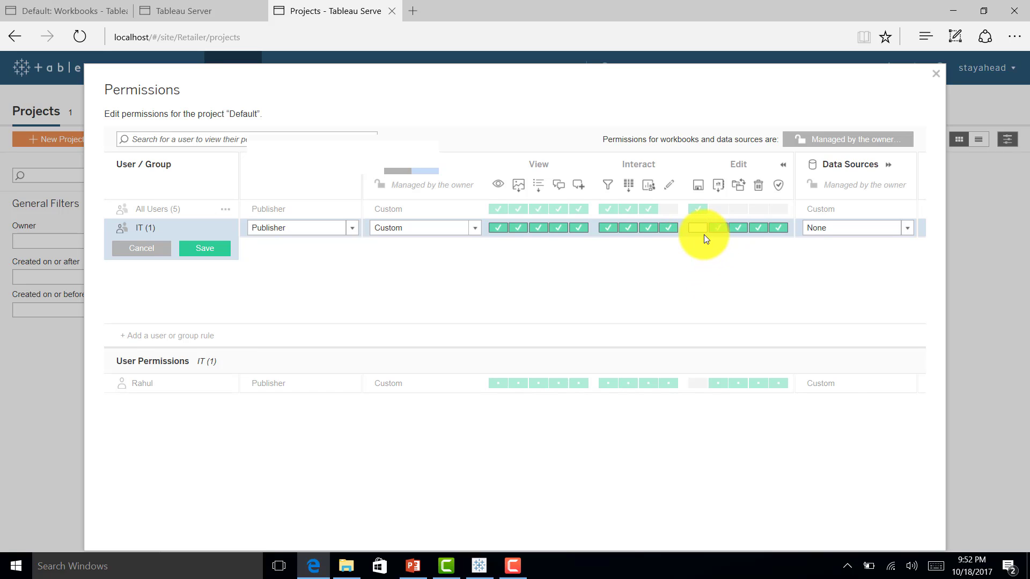
pyautogui.click(699, 230)
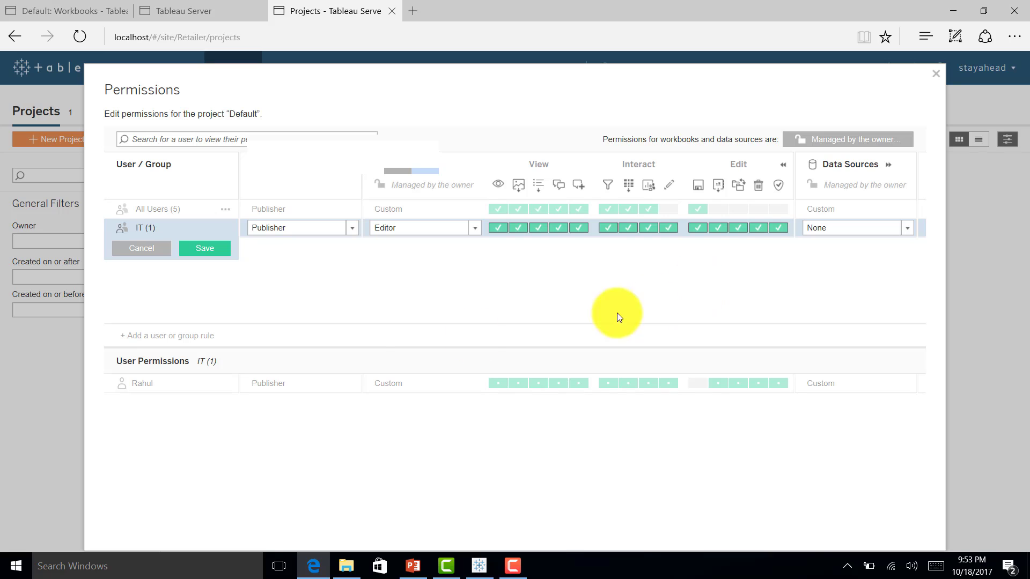
pyautogui.click(194, 252)
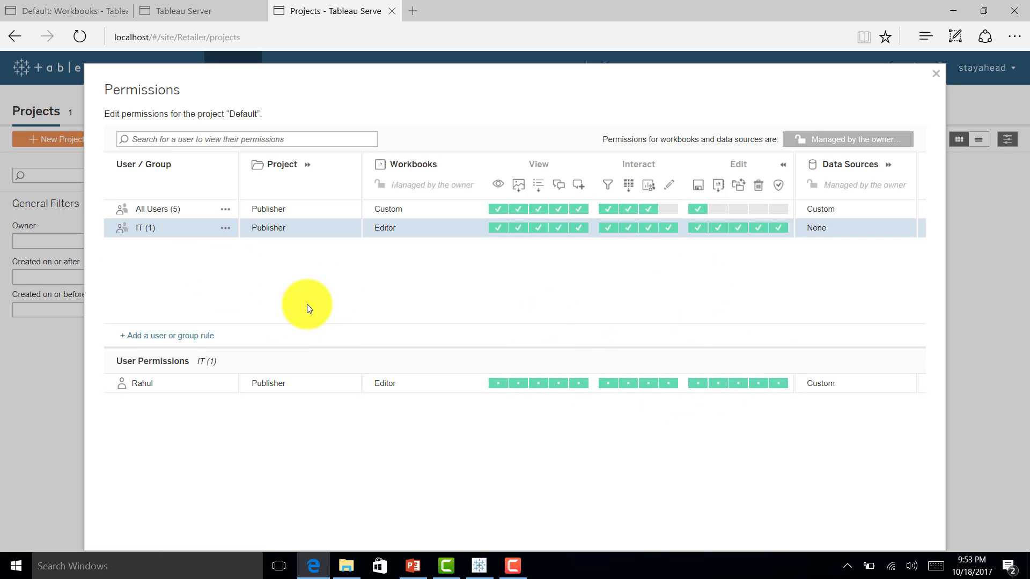
# Review All Users' member permissions, abandon a new single-user rule, and close the Permissions dialog
pyautogui.click(153, 209)
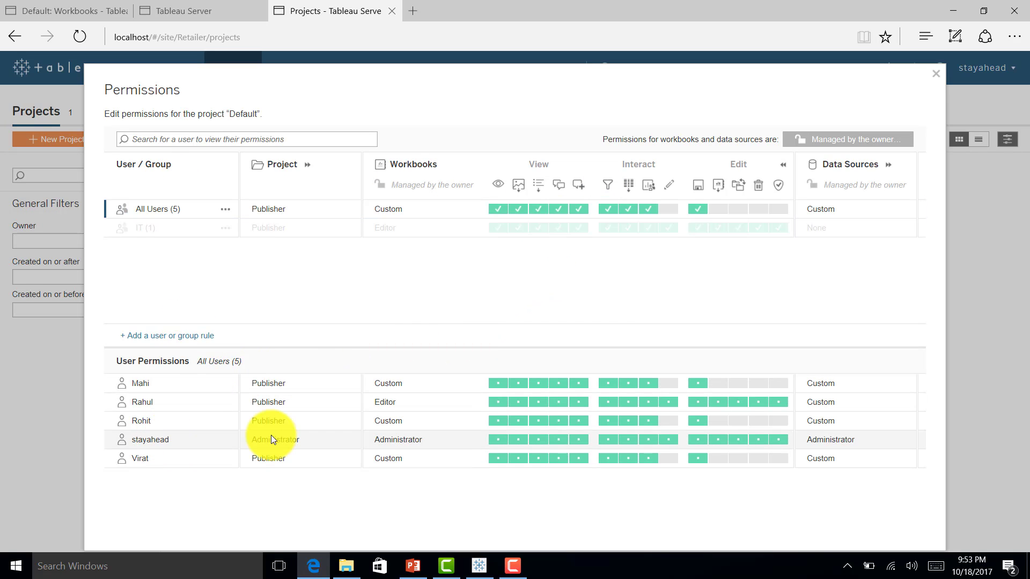
pyautogui.click(173, 337)
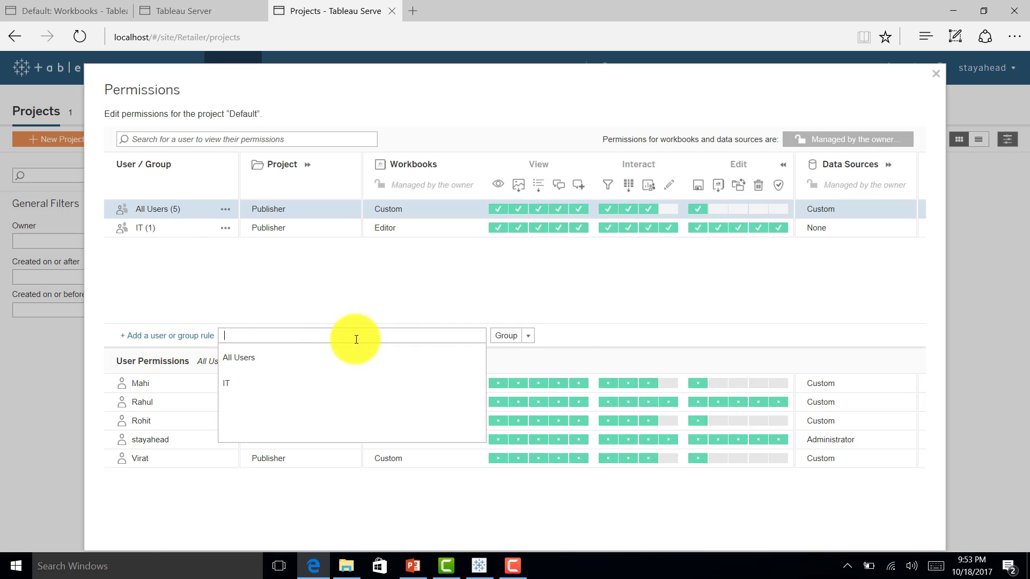
pyautogui.click(507, 337)
pyautogui.click(508, 370)
pyautogui.click(249, 334)
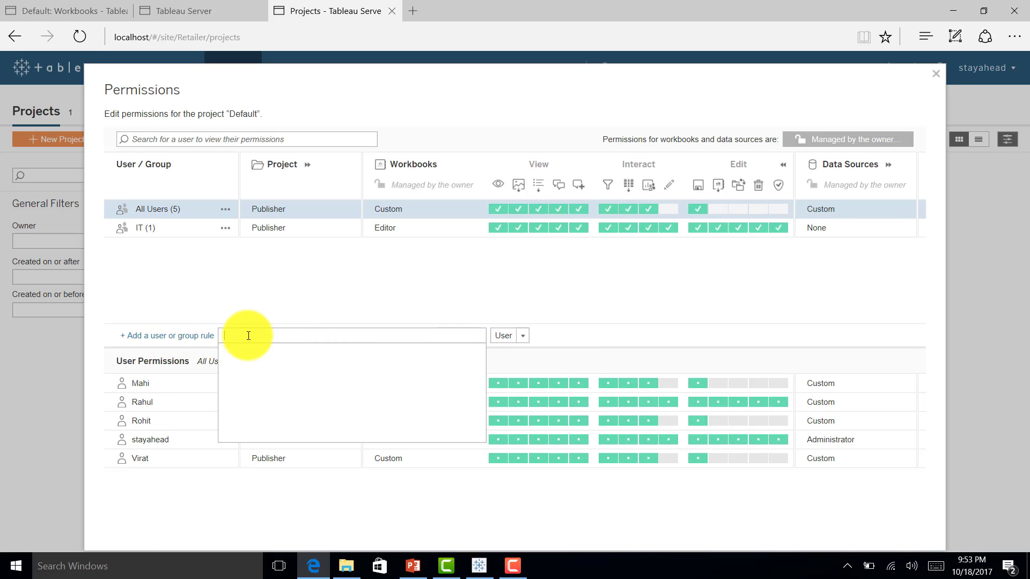
pyautogui.scroll(-1, 279, 405)
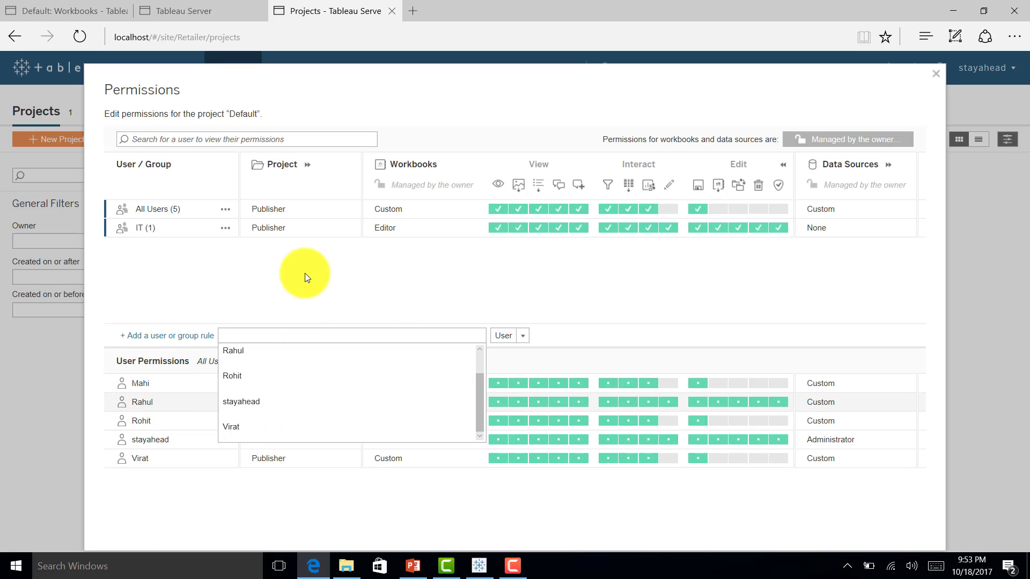
pyautogui.click(399, 294)
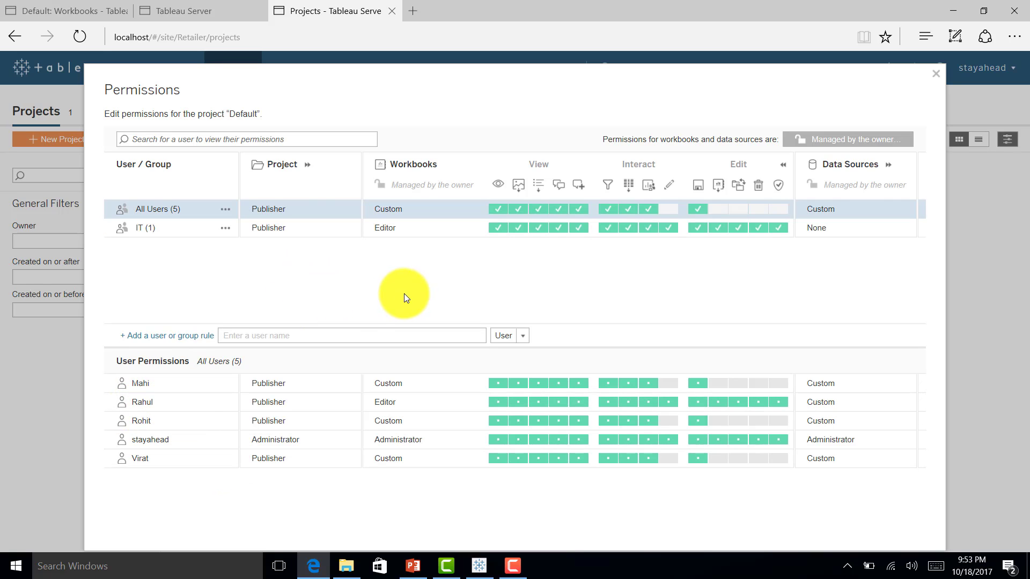
pyautogui.click(936, 73)
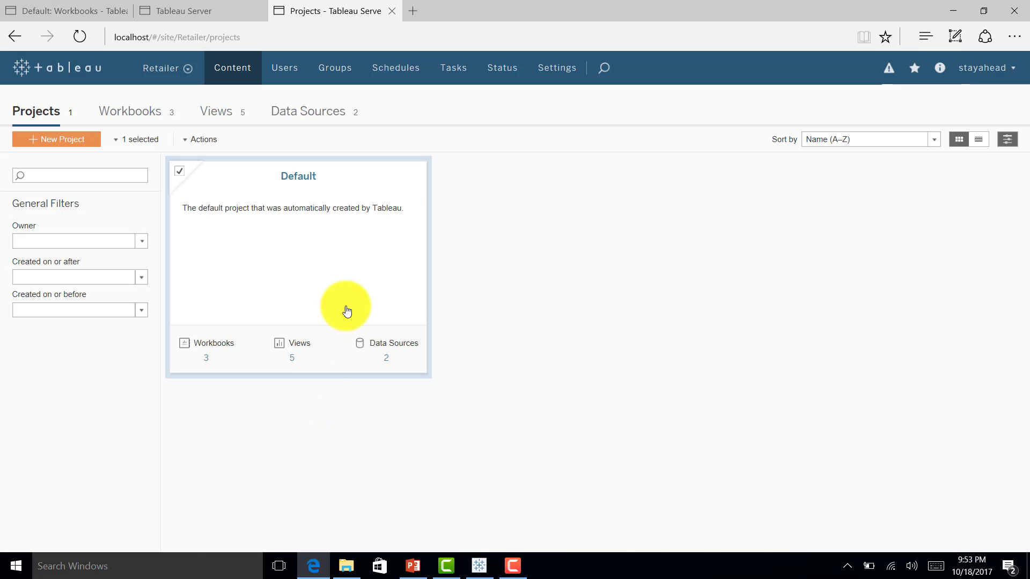
# Sign out, then sign back in with the IT group user's username and password
pyautogui.click(973, 77)
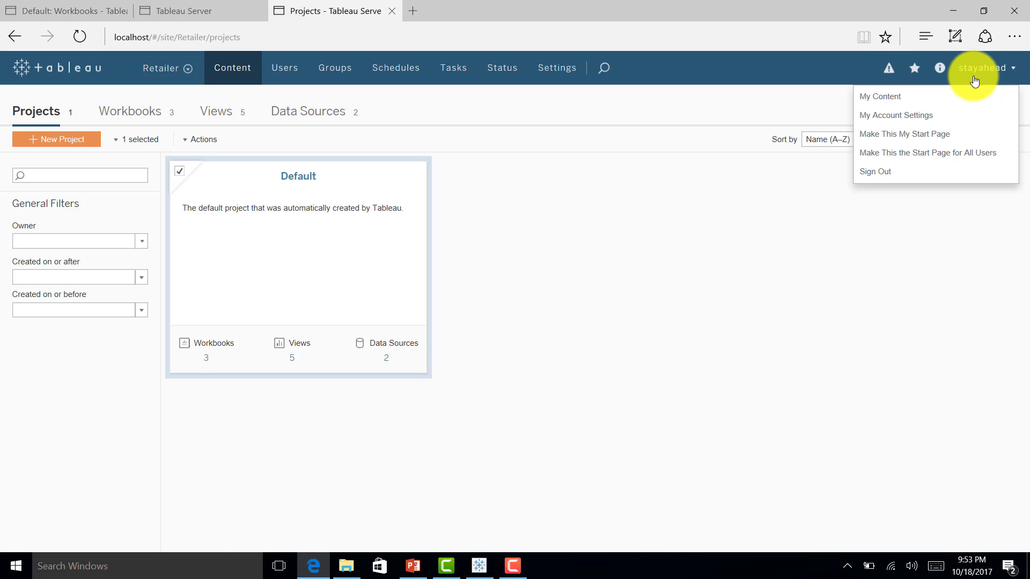
pyautogui.click(887, 168)
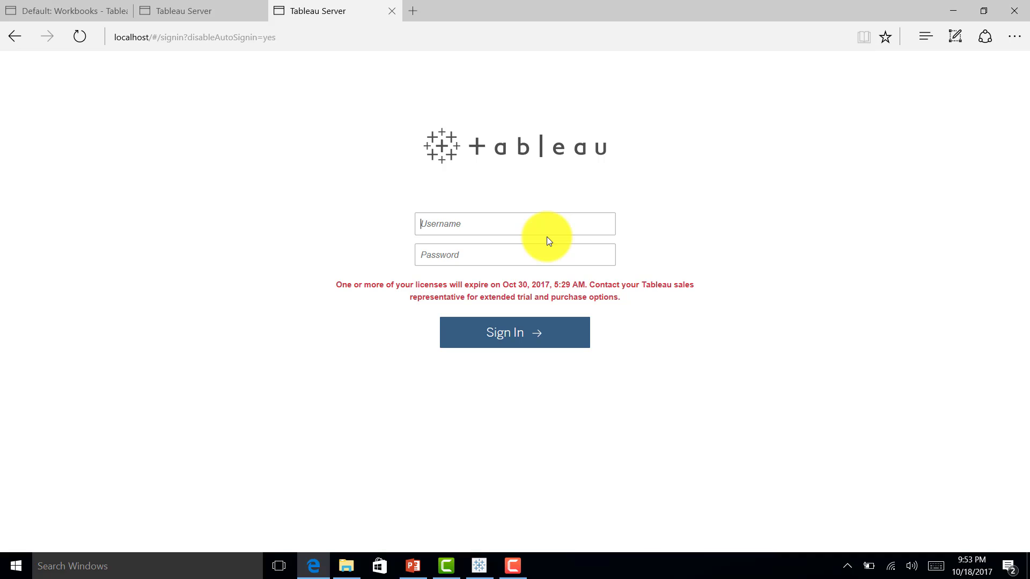
pyautogui.write('rahul')
pyautogui.hotkey('shift', 'Tab')
pyautogui.press('Tab')
pyautogui.write('••••••')
pyautogui.press('Return')
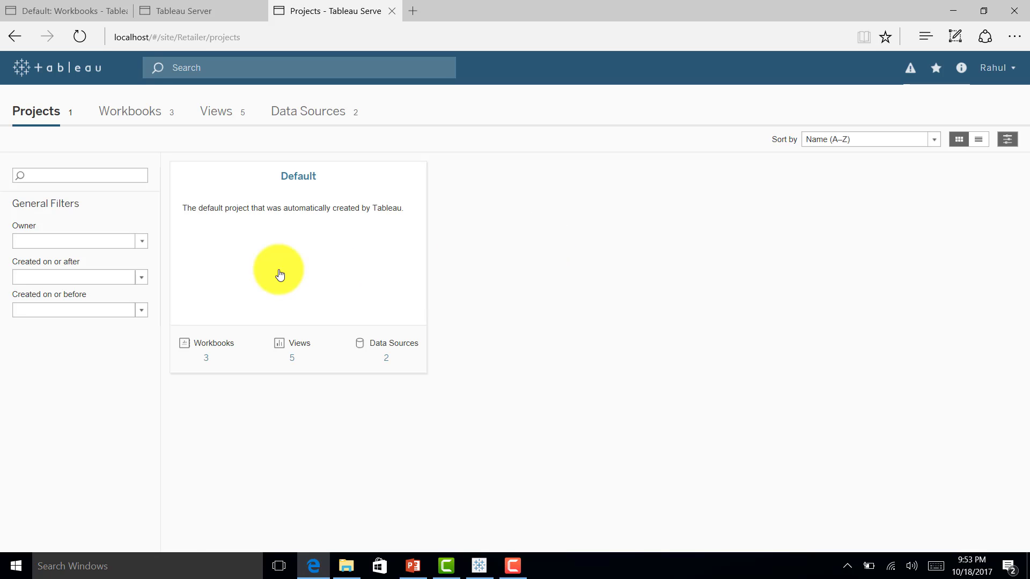
# Open the Default project's workbooks and browse each workbook's actions, ending on US Data Central
pyautogui.click(245, 260)
pyautogui.moveTo(245, 298)
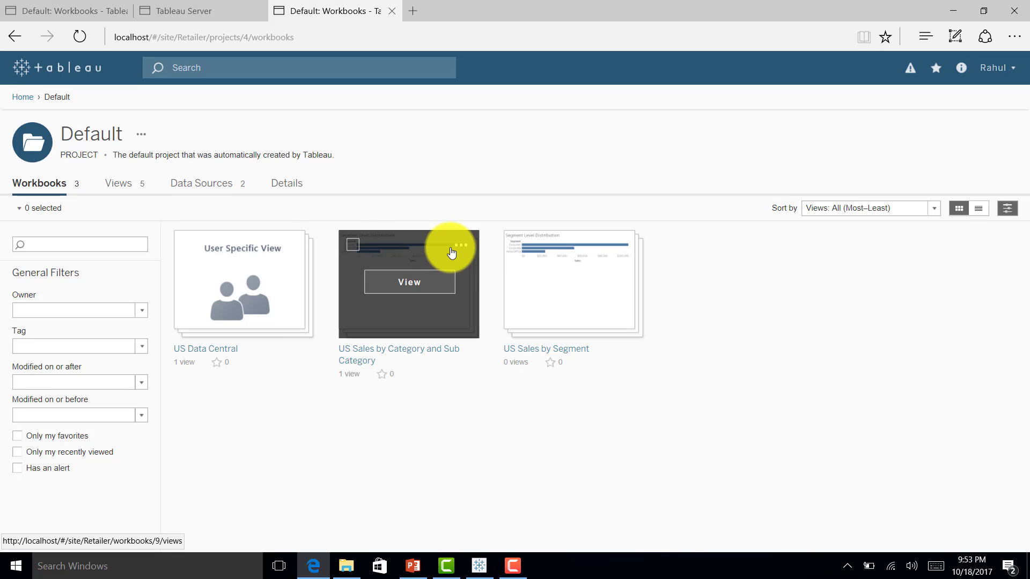
pyautogui.click(461, 247)
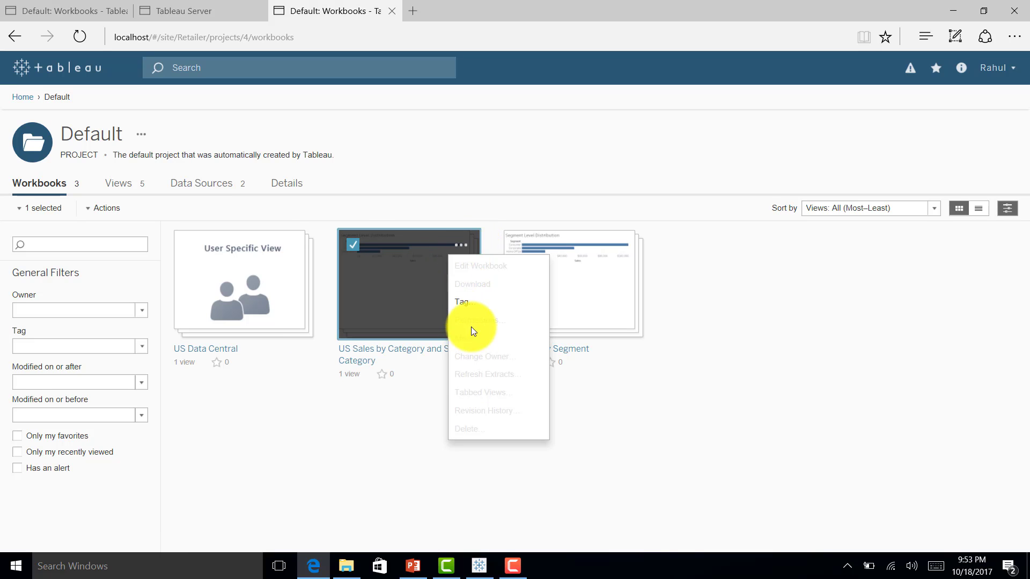
pyautogui.click(407, 425)
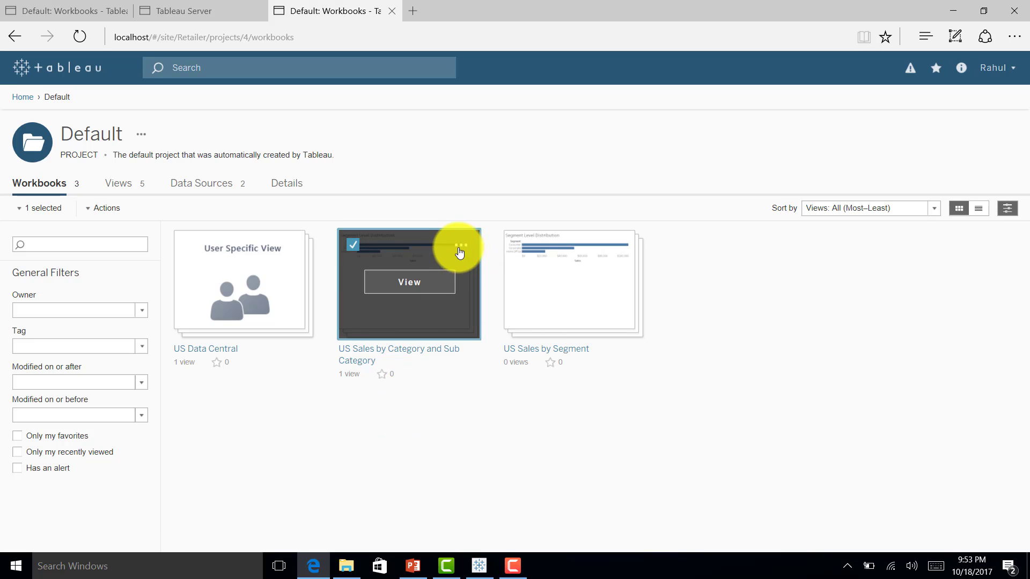
pyautogui.moveTo(417, 281)
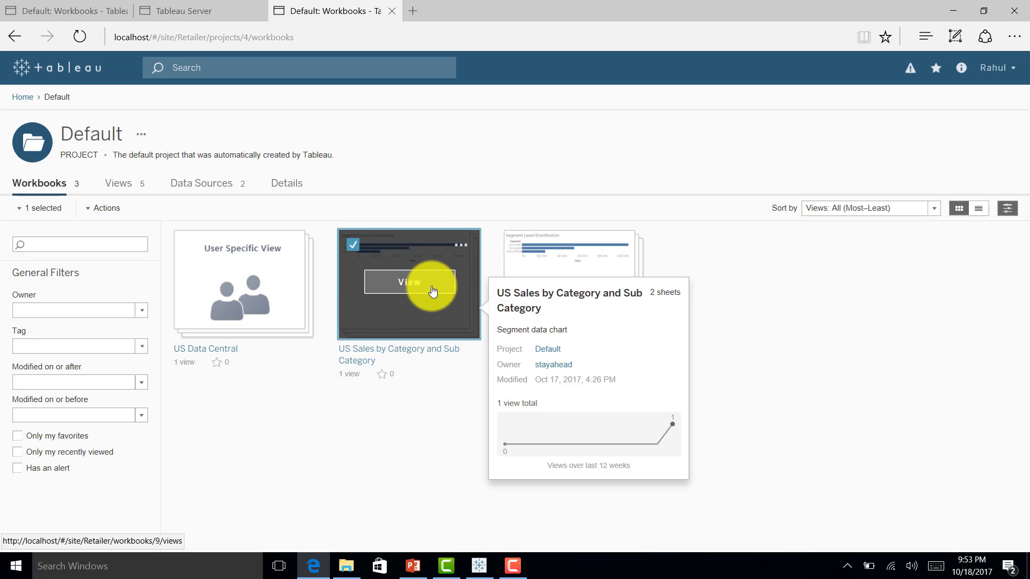
pyautogui.click(625, 246)
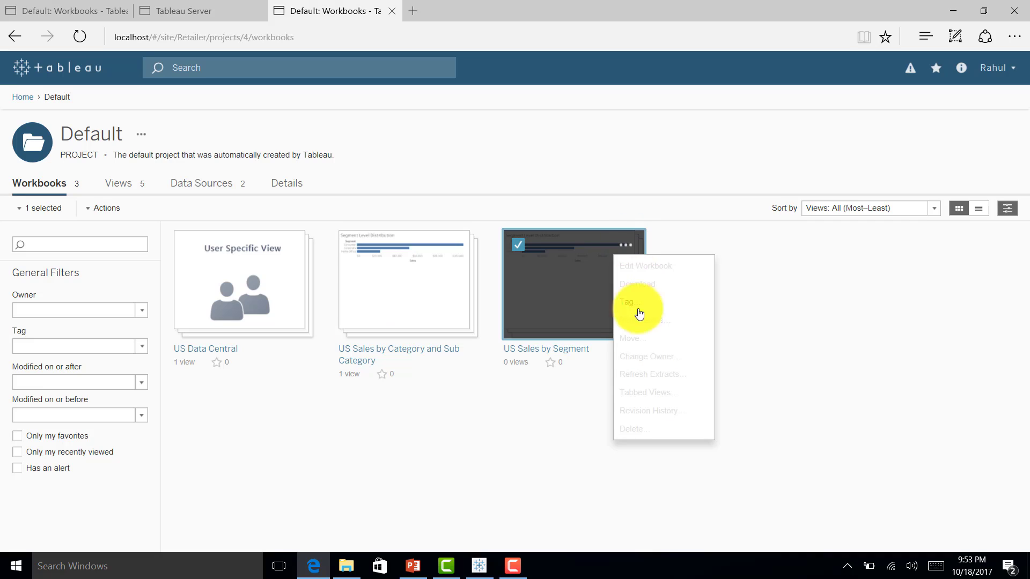
pyautogui.moveTo(540, 294)
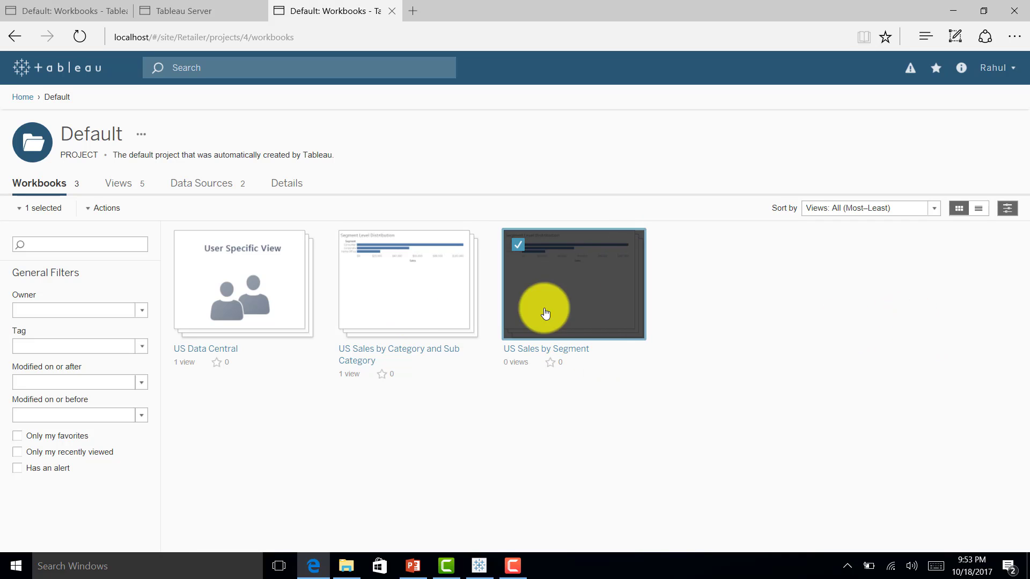
pyautogui.click(295, 245)
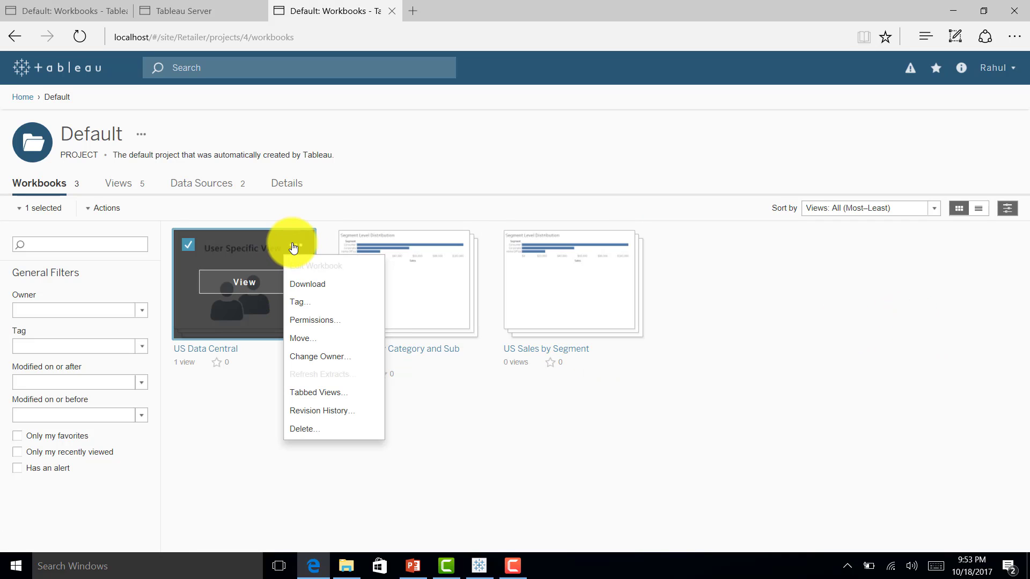
pyautogui.click(299, 321)
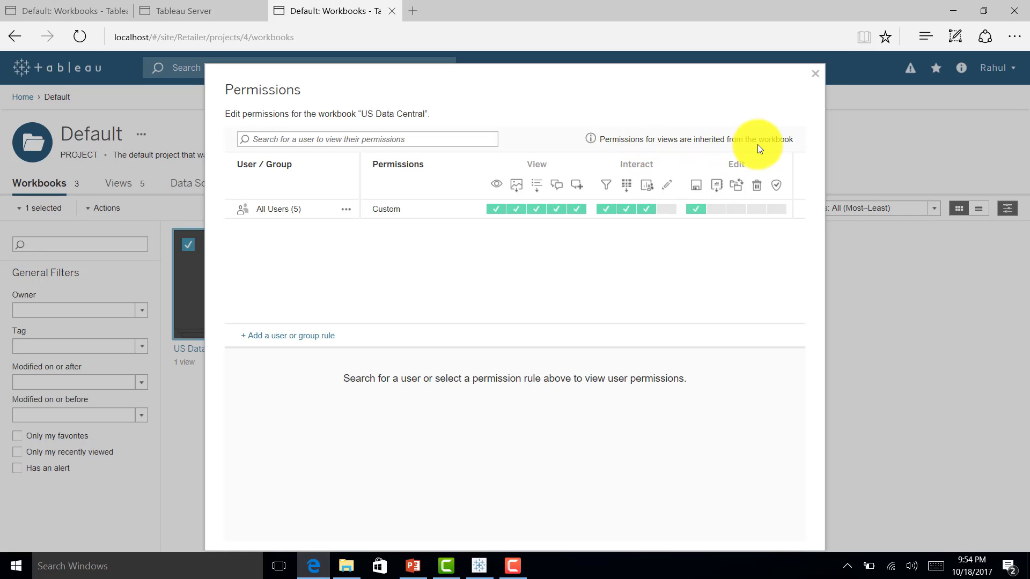
pyautogui.click(815, 73)
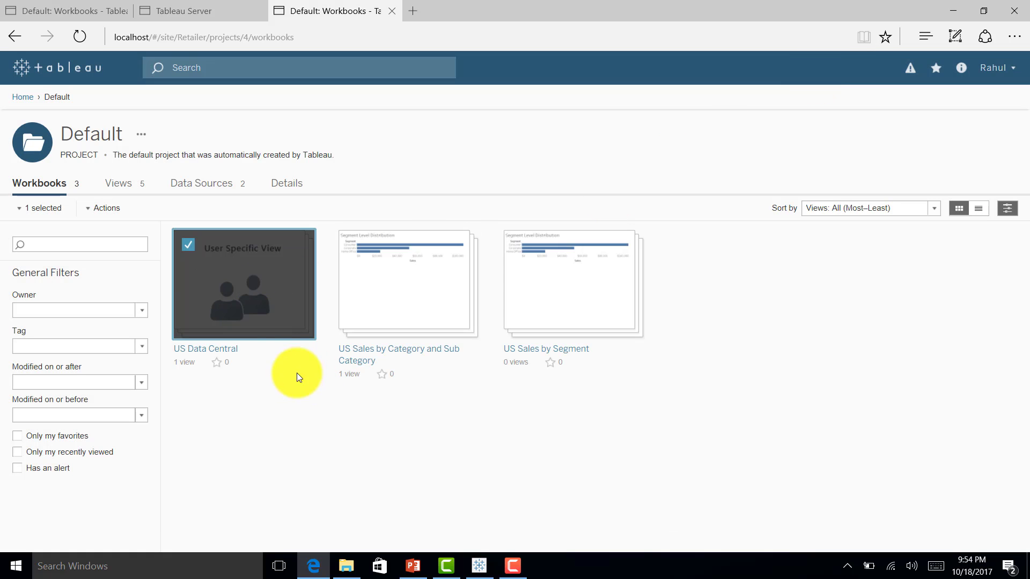
# Go from the projects list to Default > US Data Central, view the User Filter sheet, and return
pyautogui.click(27, 99)
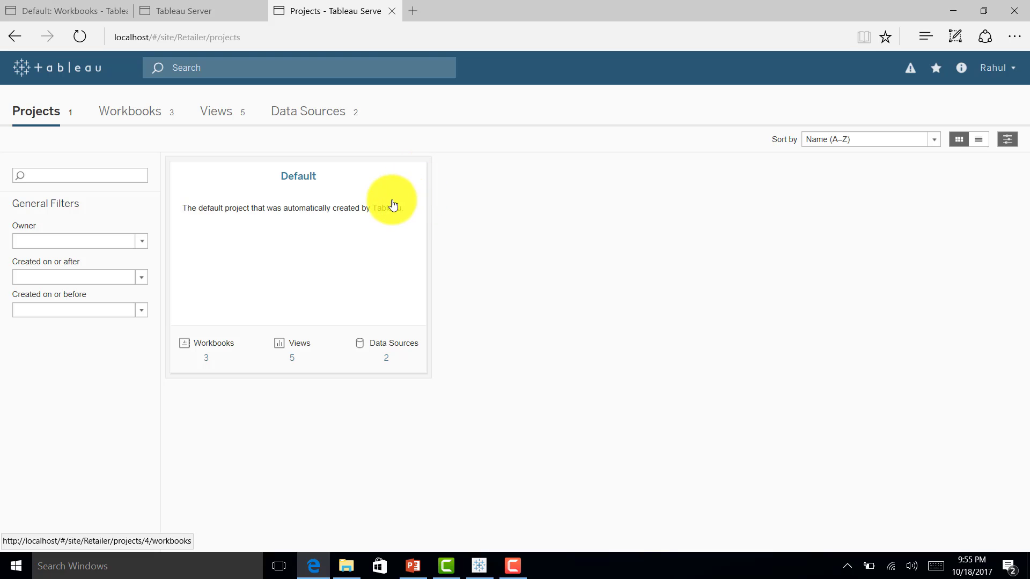
pyautogui.click(252, 225)
pyautogui.click(245, 286)
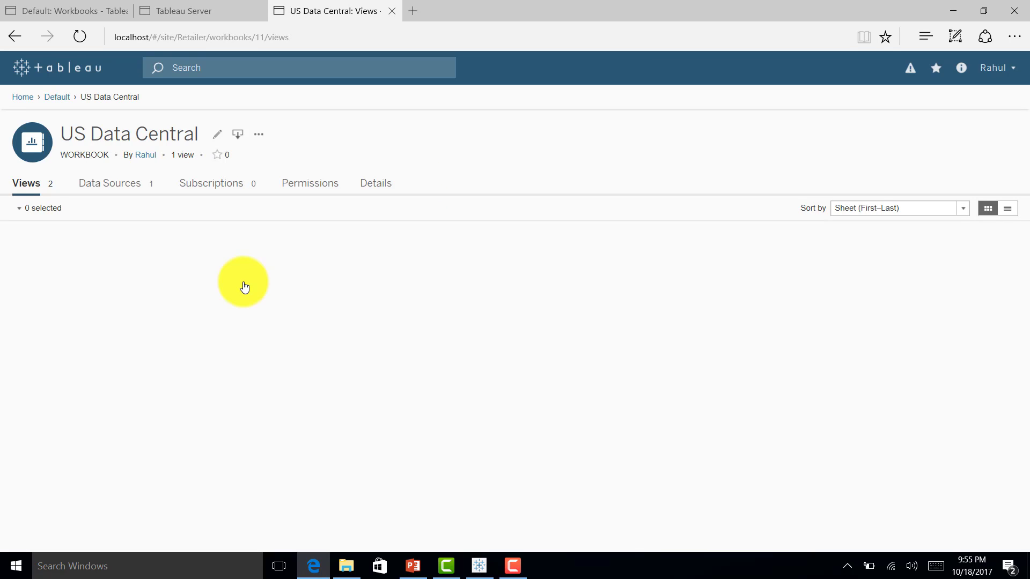
pyautogui.click(107, 291)
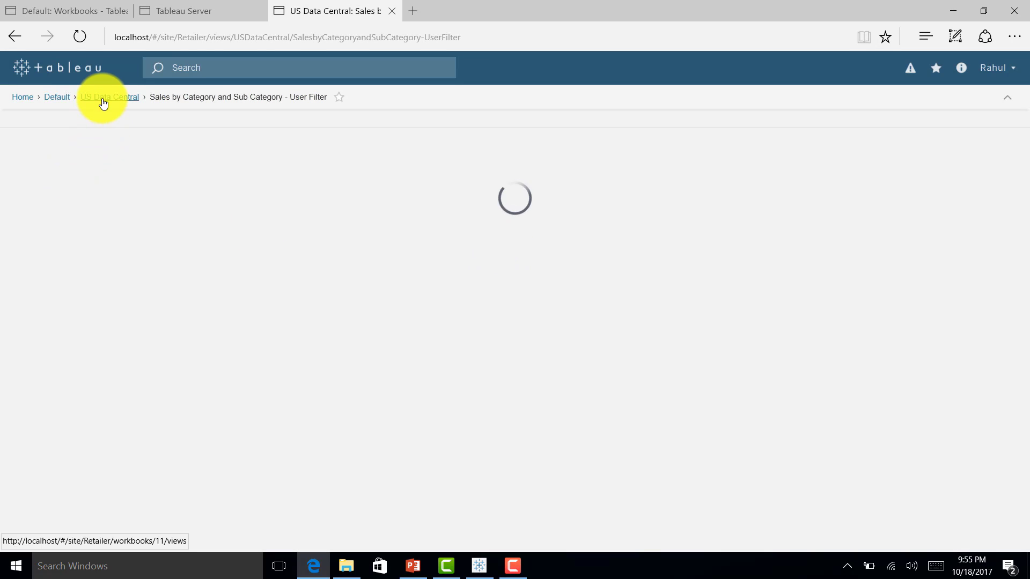
pyautogui.click(104, 100)
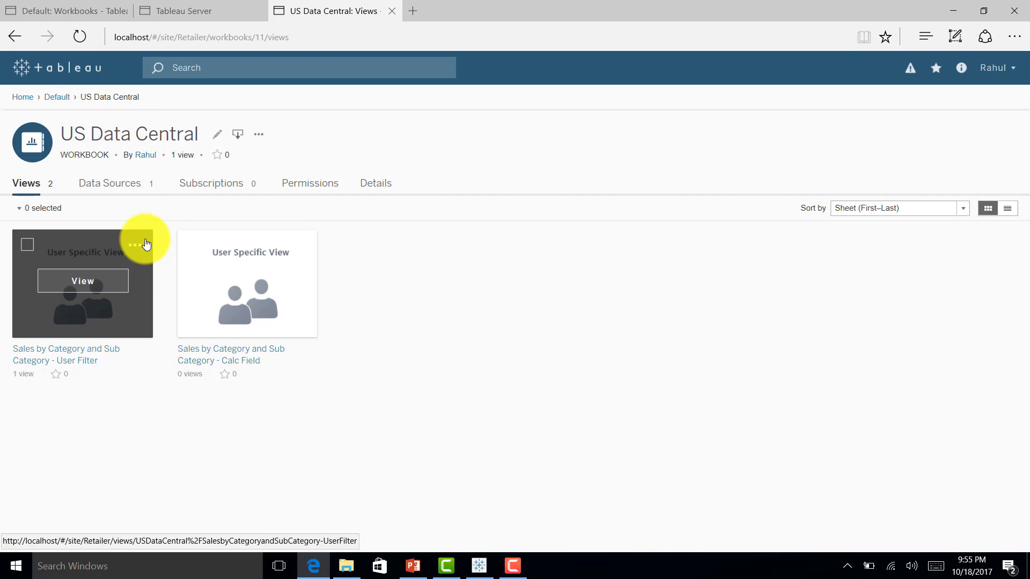
# Check the User Filter view's inherited All Users permissions, then close them
pyautogui.click(137, 249)
pyautogui.click(156, 302)
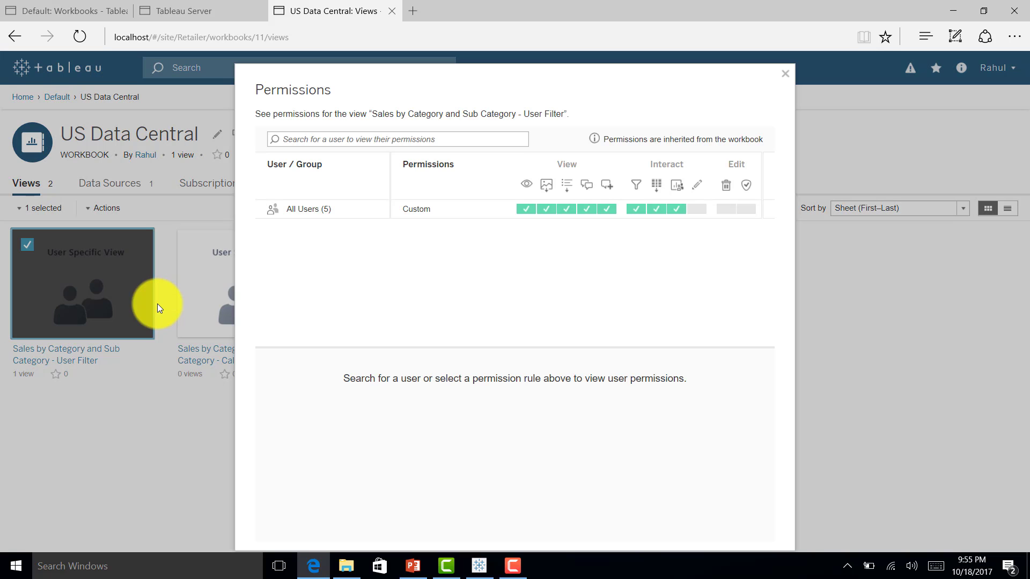
pyautogui.click(784, 73)
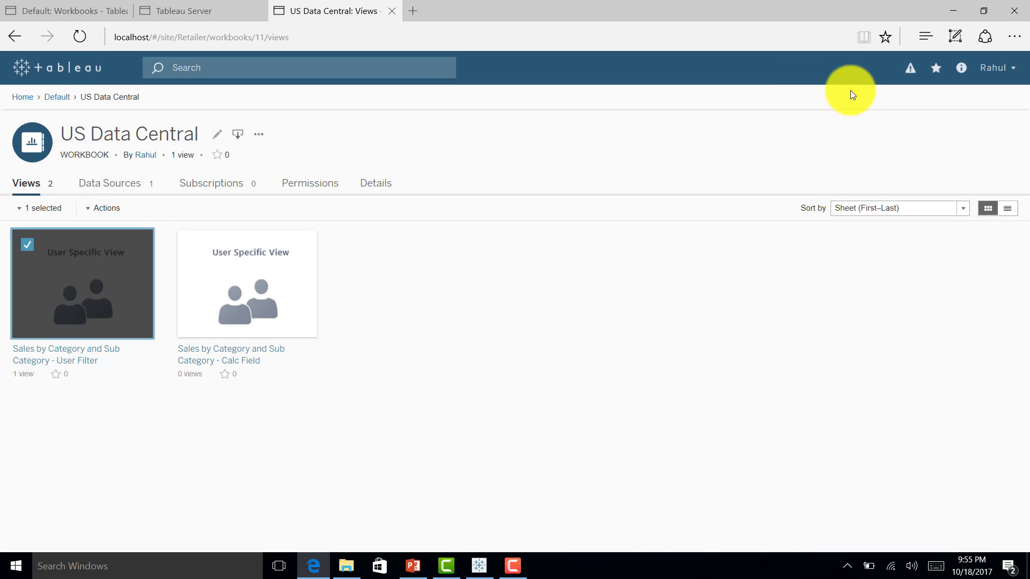
# Sign out, sign back in with the administrator's username and password, and enter the Retailer site
pyautogui.click(1001, 71)
pyautogui.click(883, 153)
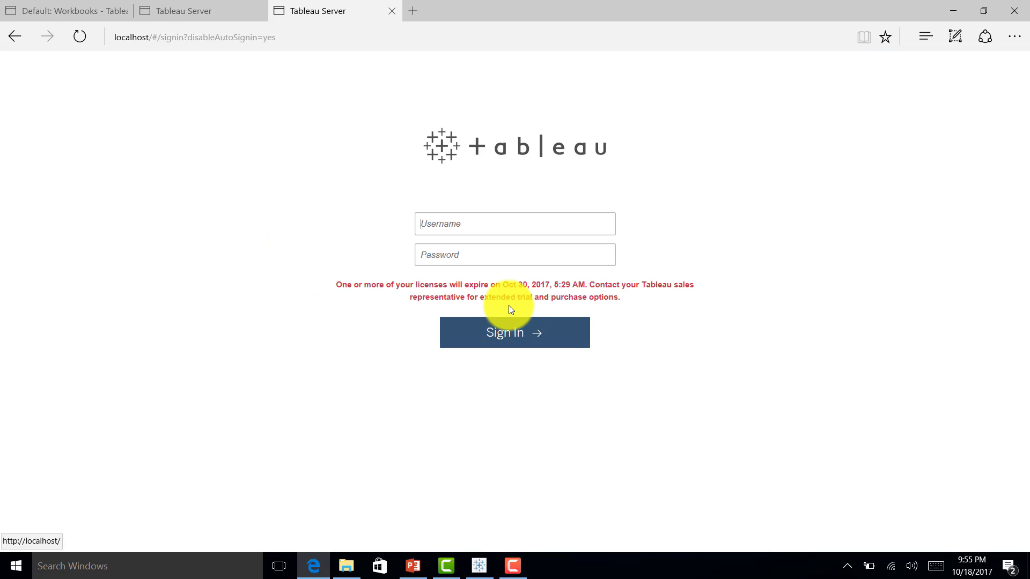
pyautogui.write('stayahead')
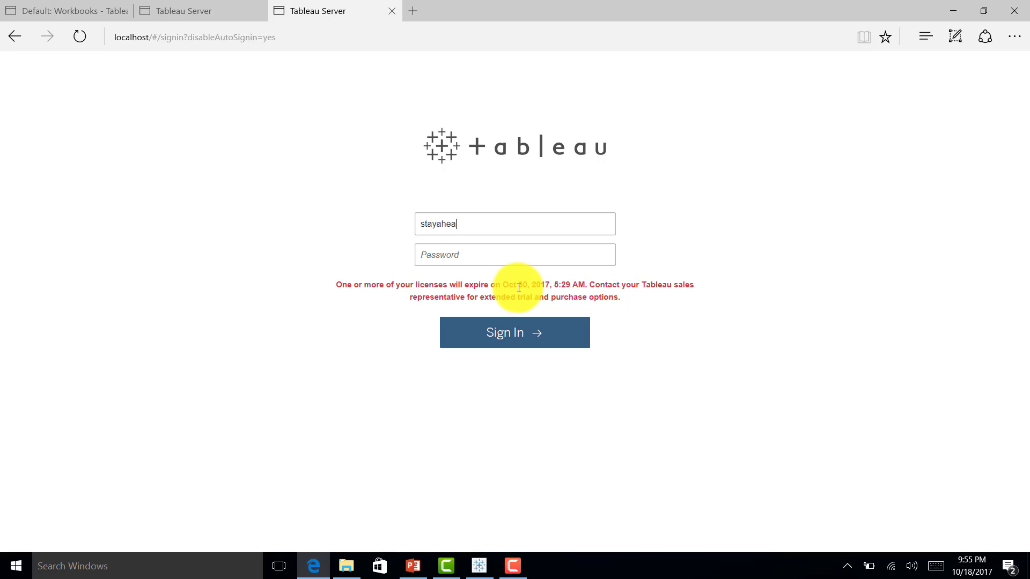
pyautogui.press('Tab')
pyautogui.write('password')
pyautogui.press('Return')
pyautogui.click(388, 298)
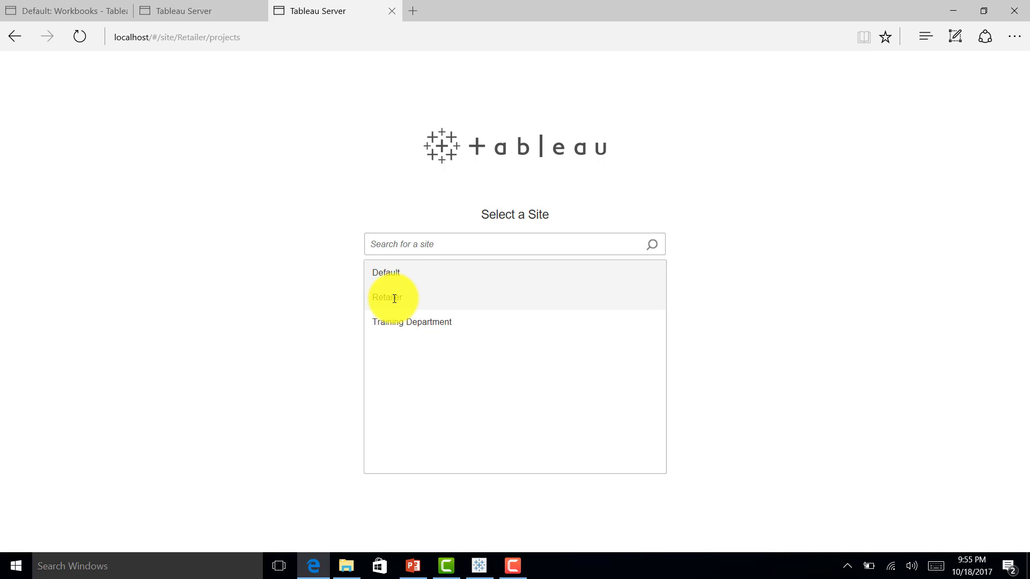
# Review the permissions of the US Data Central workbook in the Default project
pyautogui.click(298, 241)
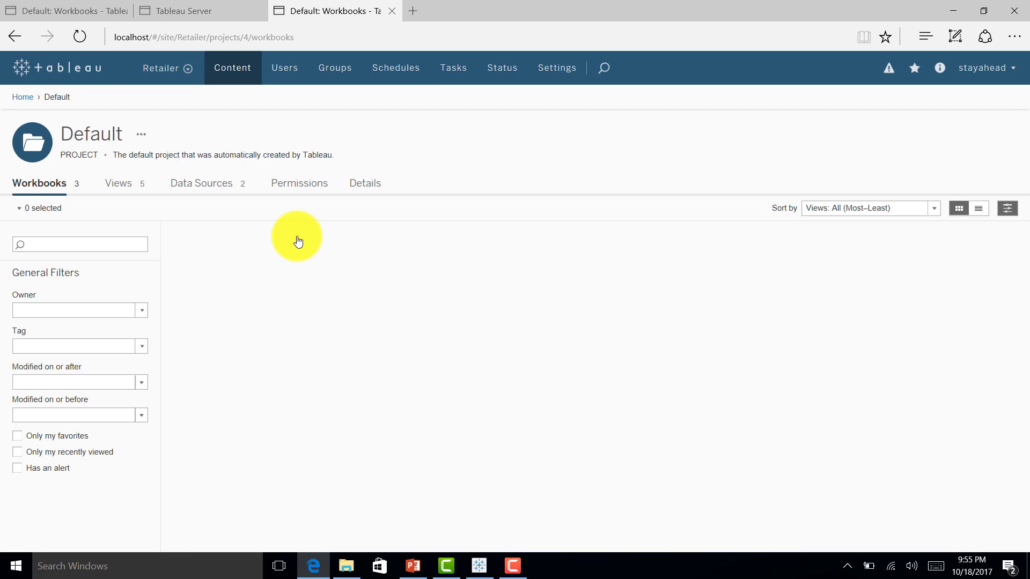
pyautogui.click(243, 283)
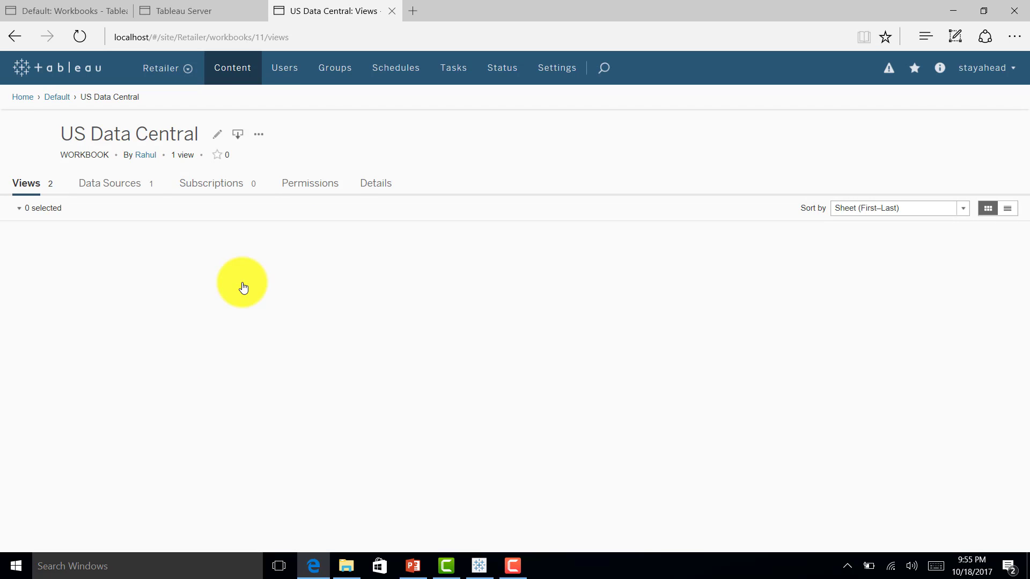
pyautogui.click(57, 96)
pyautogui.click(297, 251)
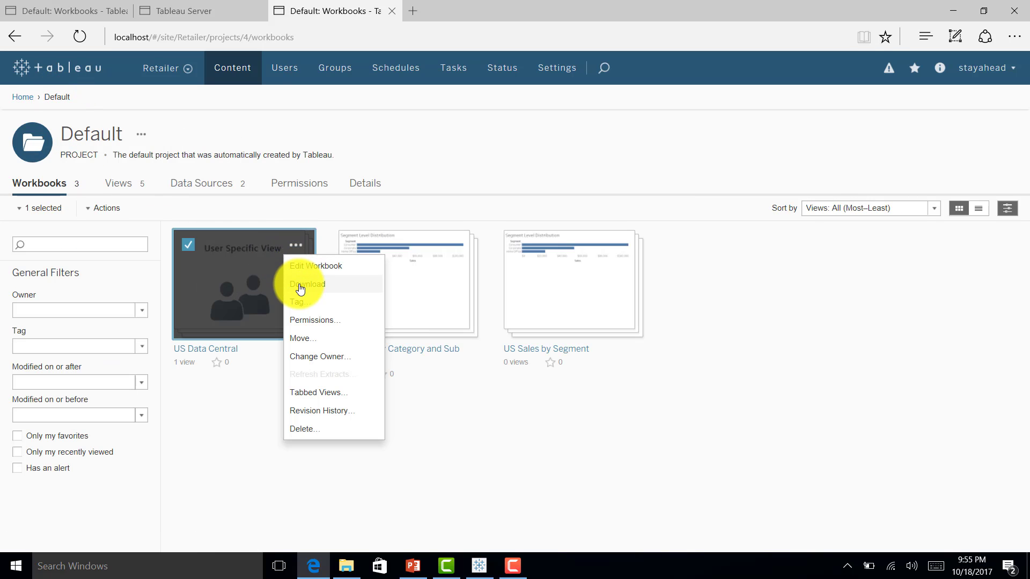
pyautogui.click(301, 320)
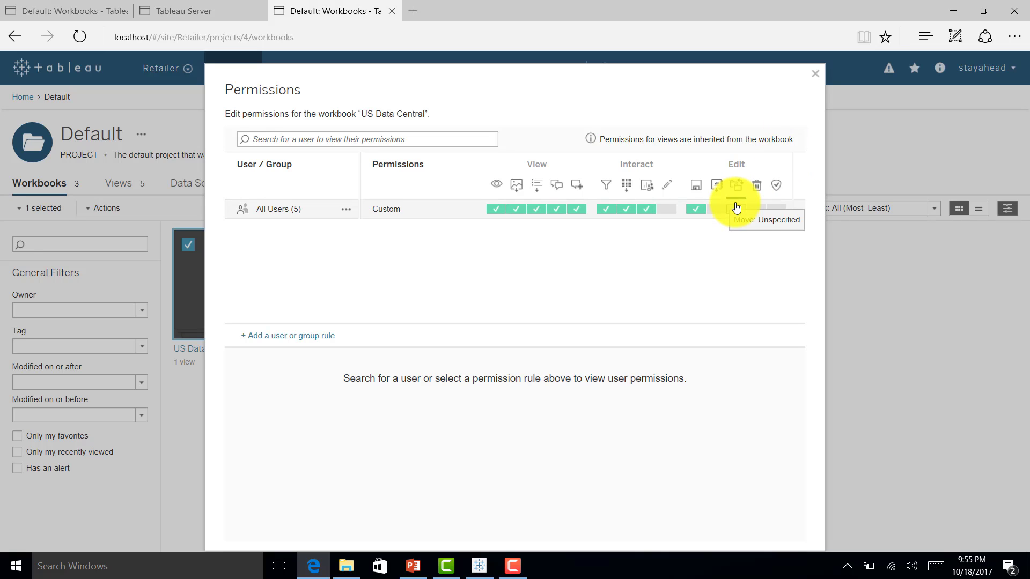
pyautogui.click(815, 74)
# Review the User Filter view's permissions, then return to the Retailer projects list
pyautogui.click(260, 285)
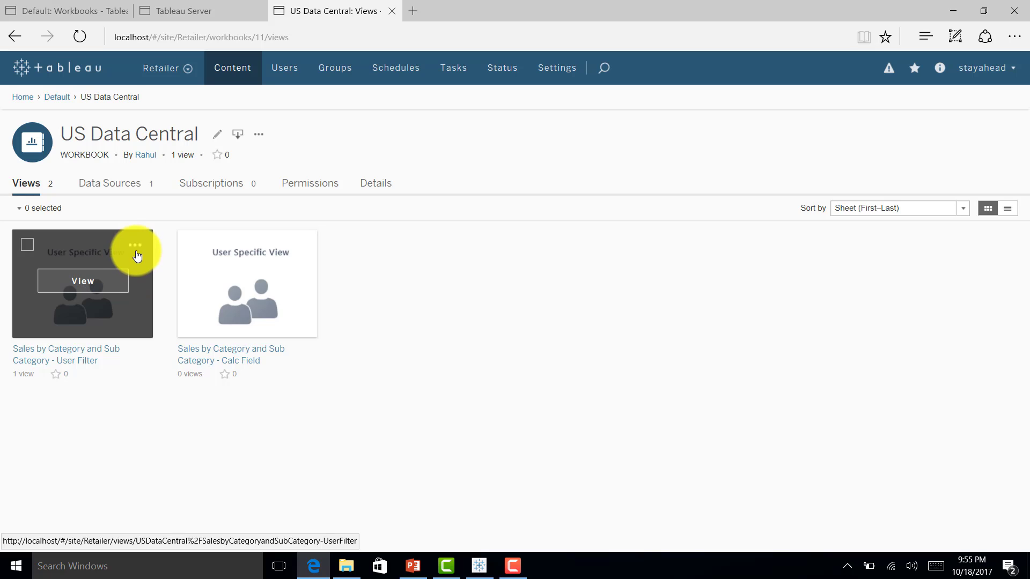
pyautogui.click(137, 246)
pyautogui.click(152, 301)
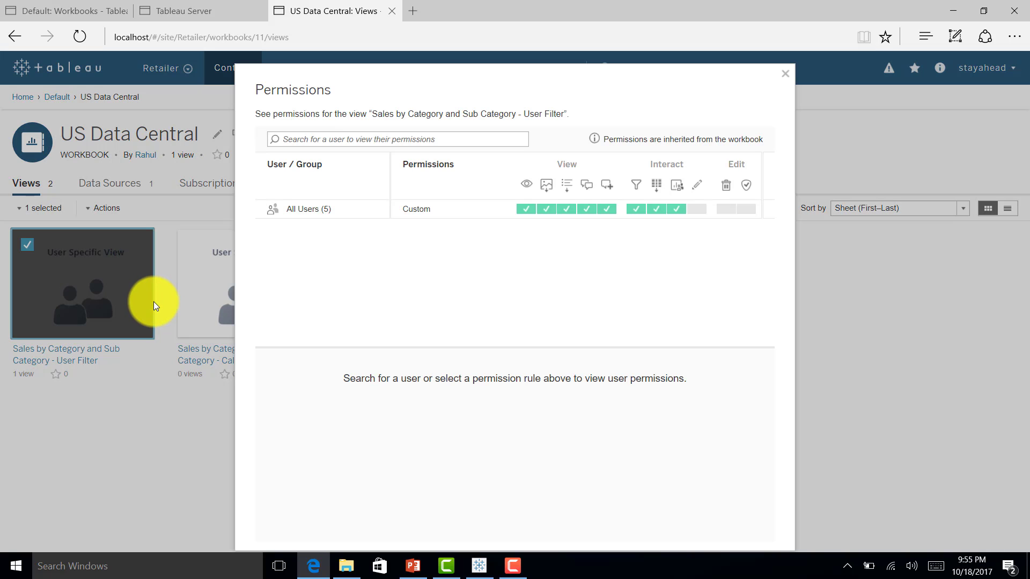
pyautogui.click(786, 74)
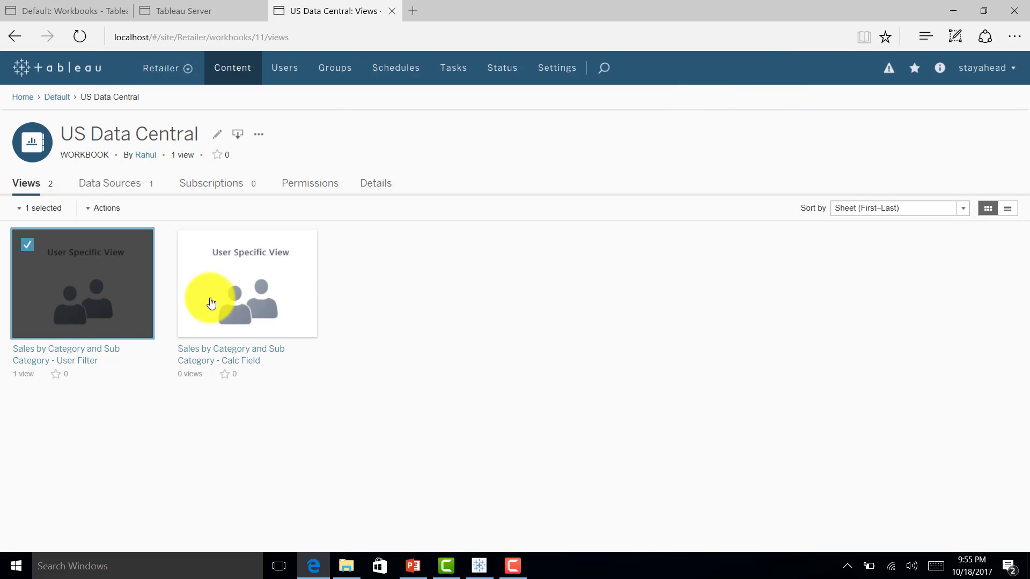
pyautogui.click(48, 99)
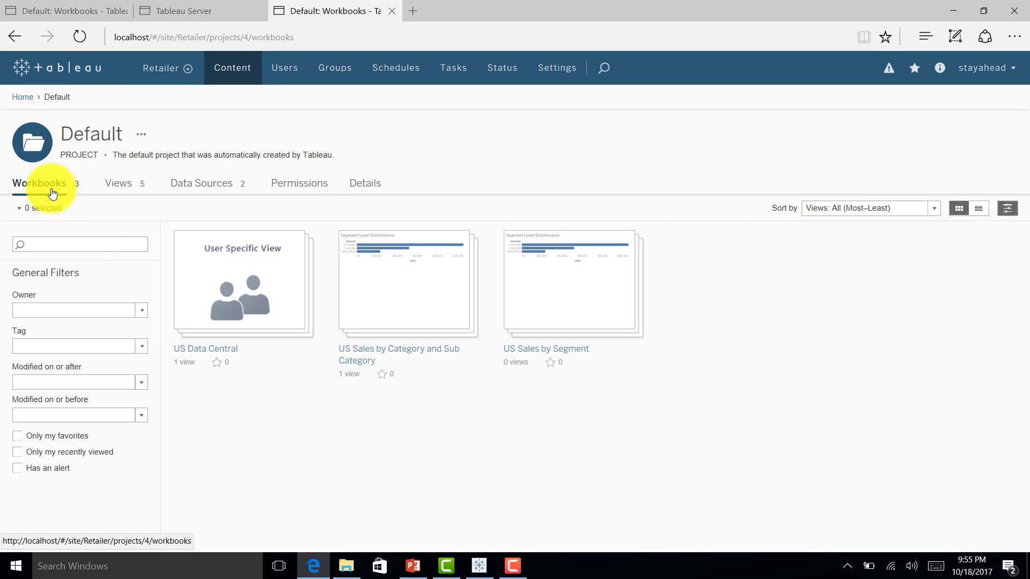
pyautogui.click(24, 98)
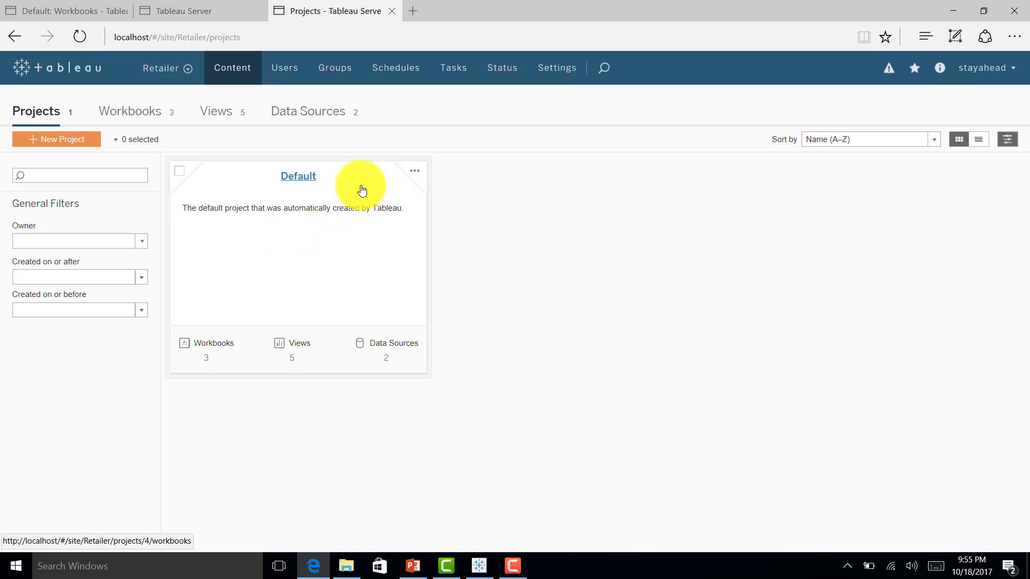
# Change Default project content permissions from 'Managed by the owner' to 'Locked to the project' and save
pyautogui.click(415, 170)
pyautogui.click(424, 209)
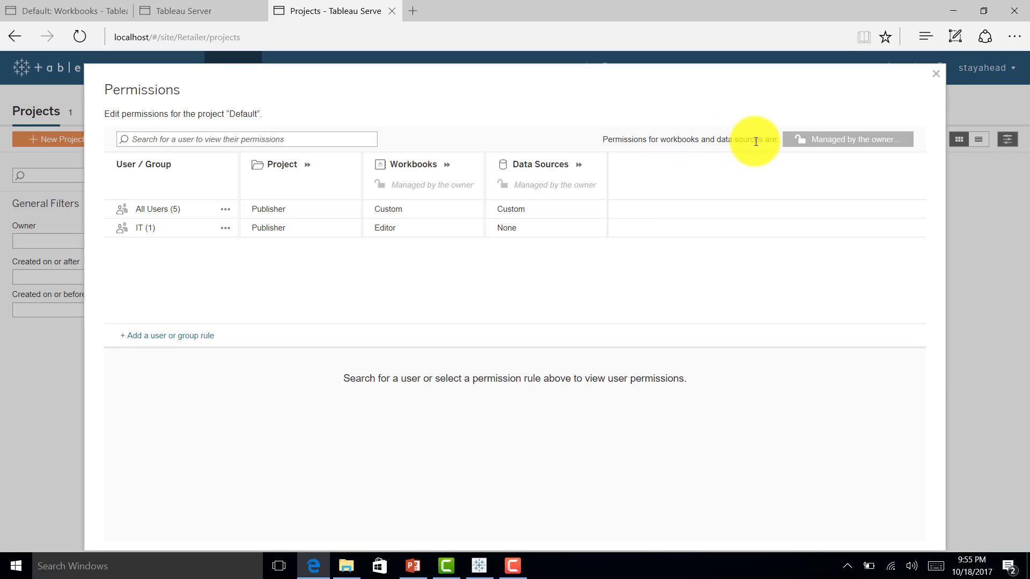
pyautogui.click(832, 148)
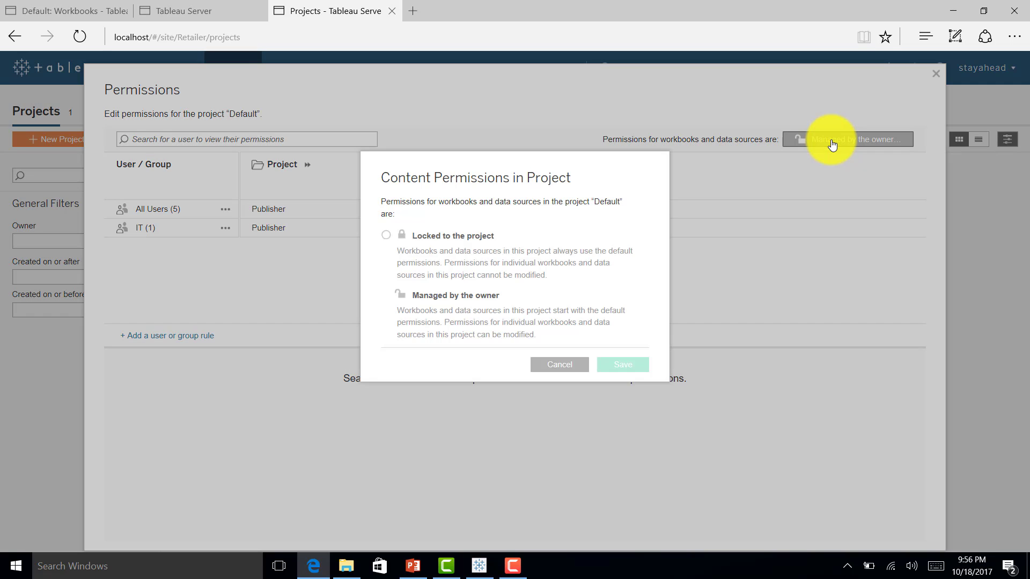
pyautogui.click(388, 236)
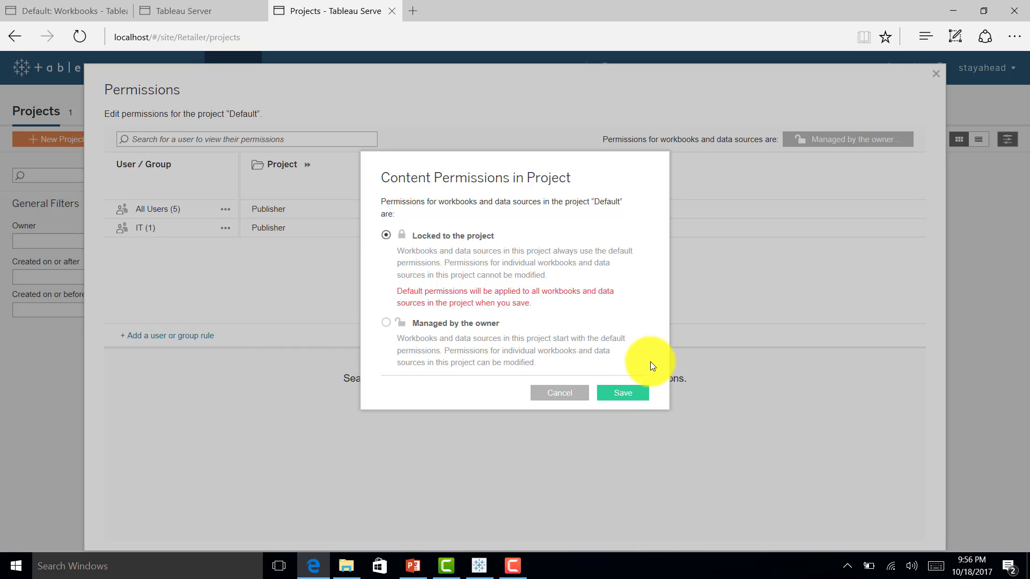
pyautogui.click(631, 395)
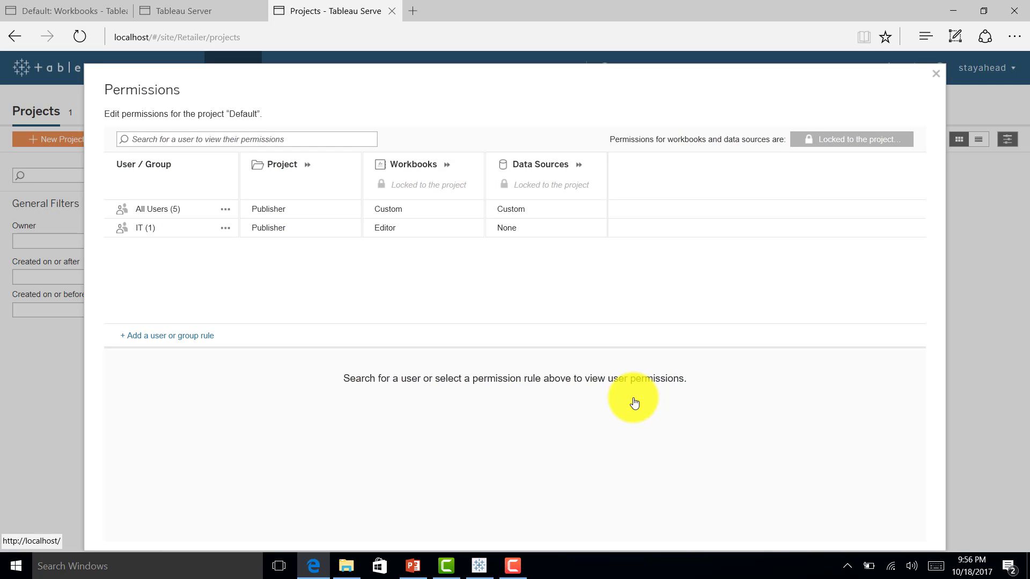
# Check the User Filter view's locked permissions in US Data Central, expanding the IT Editor rule
pyautogui.click(935, 75)
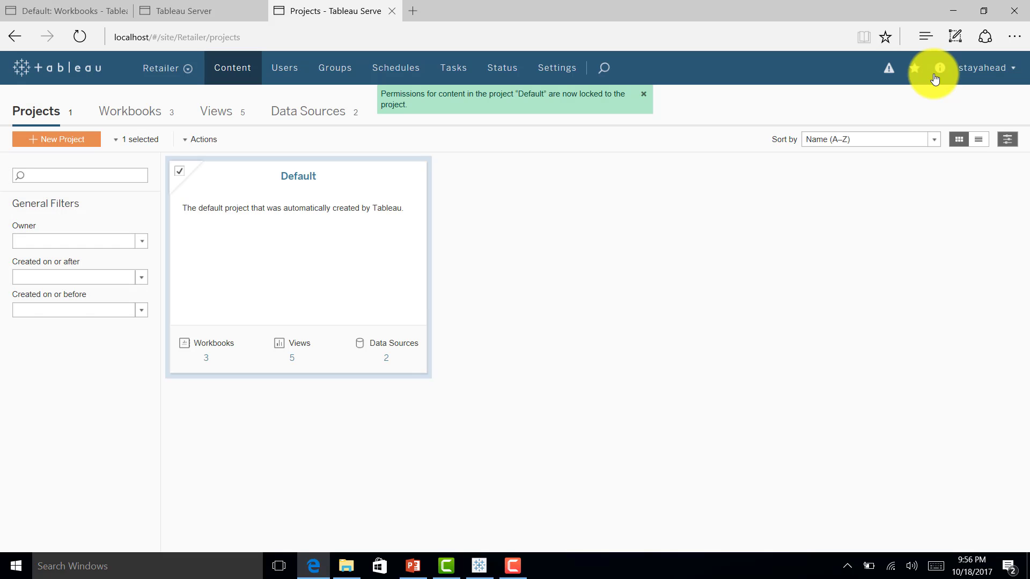
pyautogui.click(304, 264)
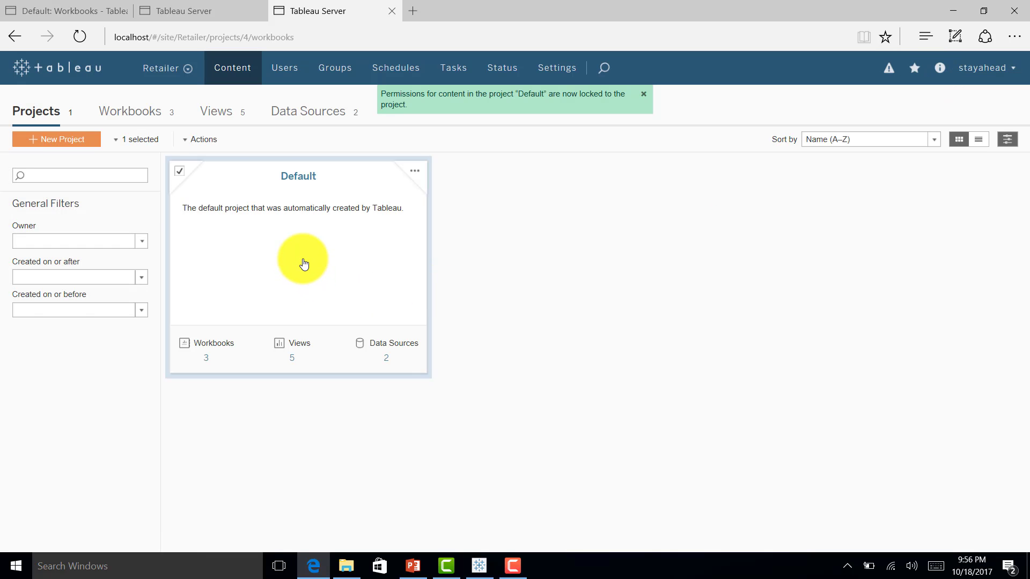
pyautogui.click(248, 284)
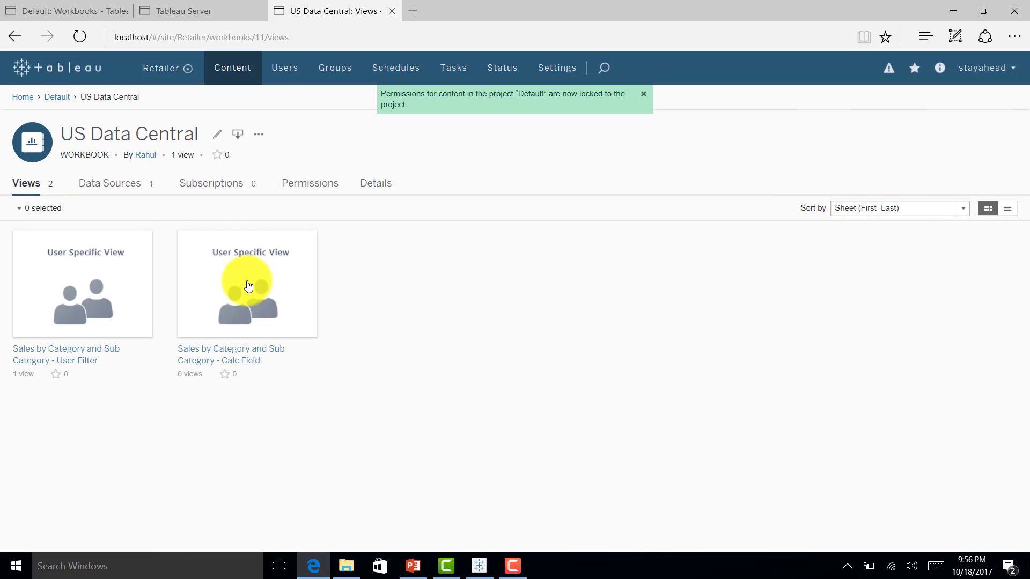
pyautogui.click(132, 261)
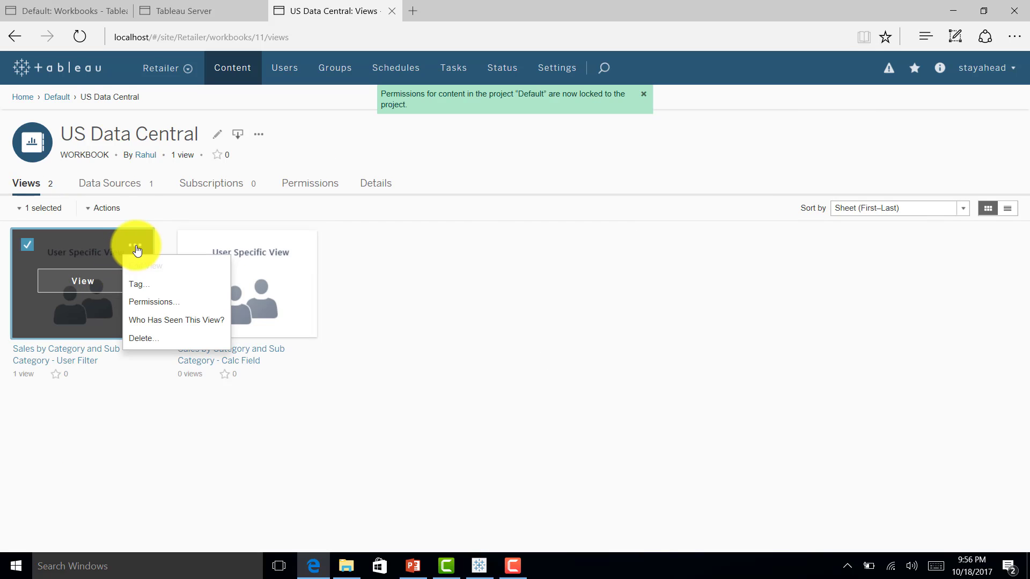
pyautogui.click(154, 301)
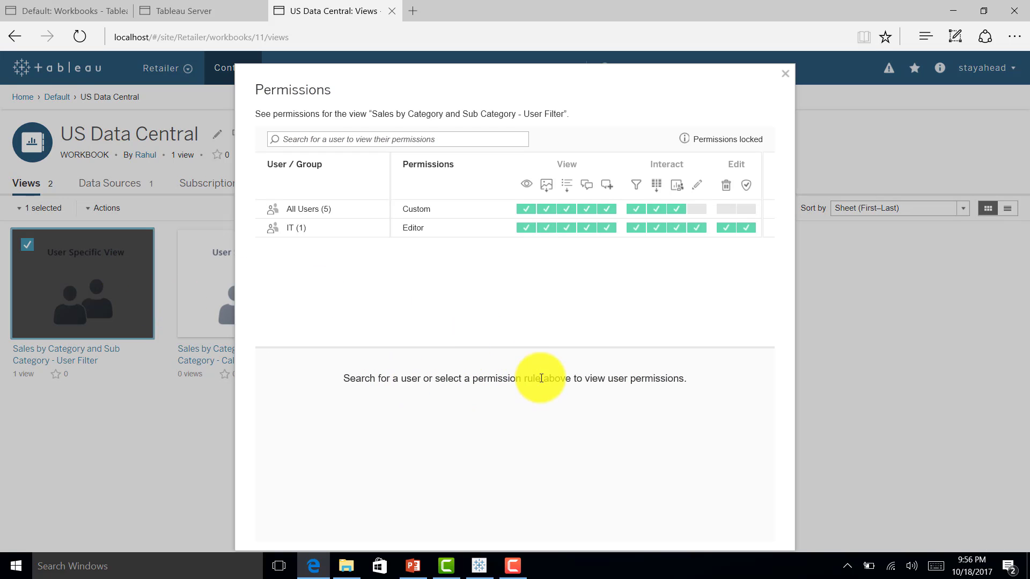
pyautogui.click(340, 231)
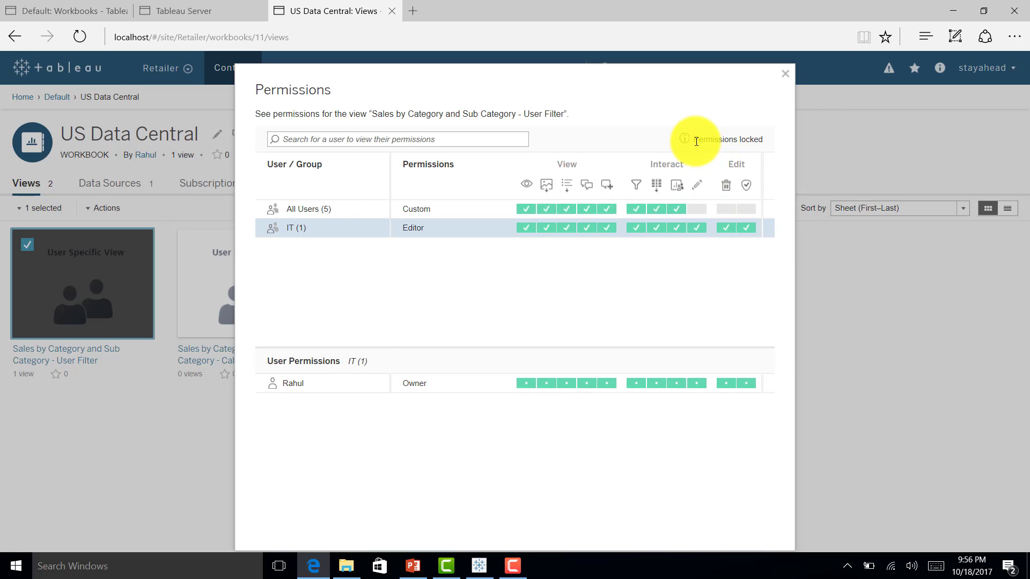
pyautogui.moveTo(694, 139); pyautogui.dragTo(766, 140)
pyautogui.click(662, 299)
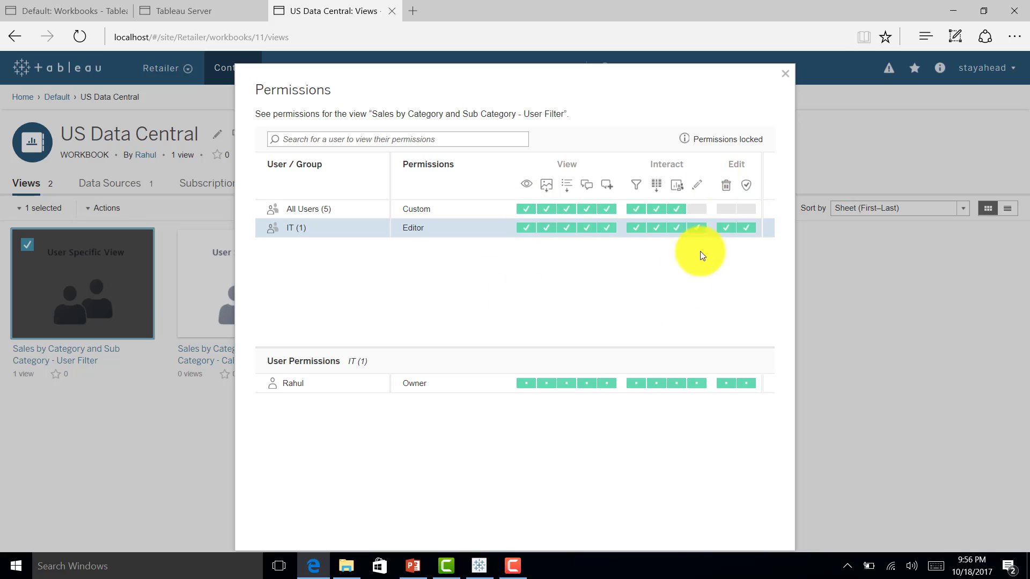
pyautogui.click(783, 74)
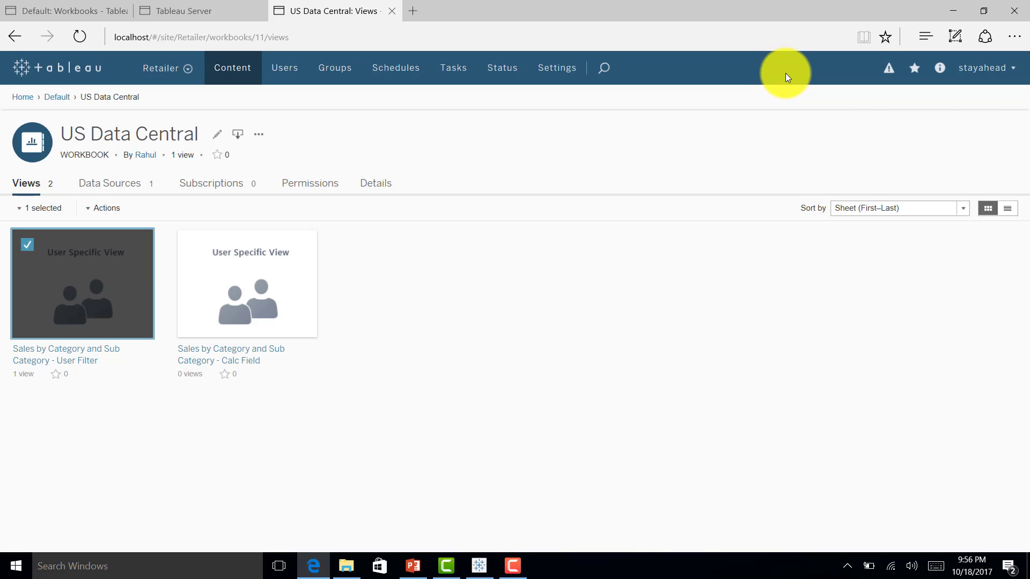
# Sign out of the administrator account and sign in as the workbook owner
pyautogui.click(986, 68)
pyautogui.click(881, 177)
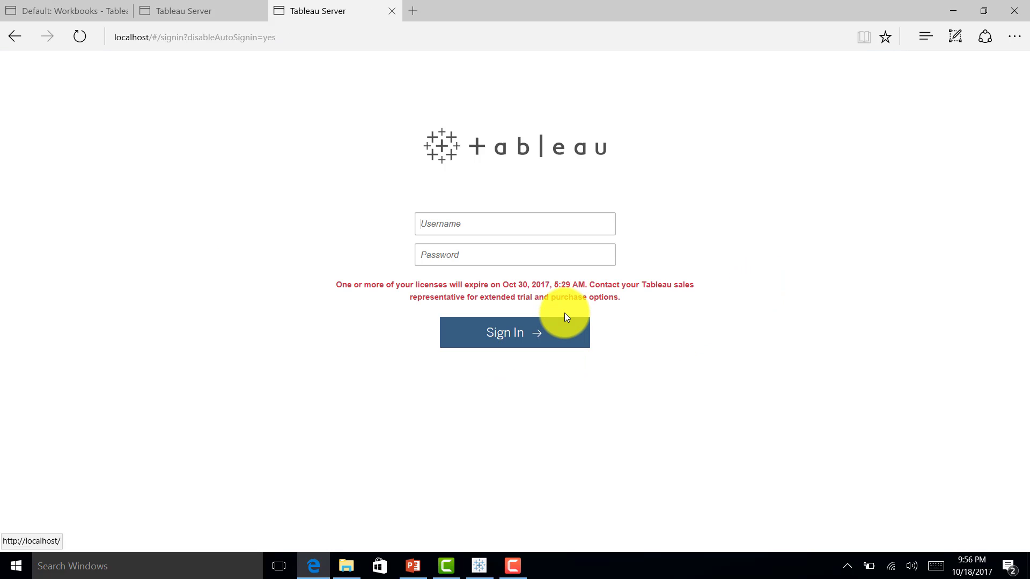
pyautogui.write('rahul')
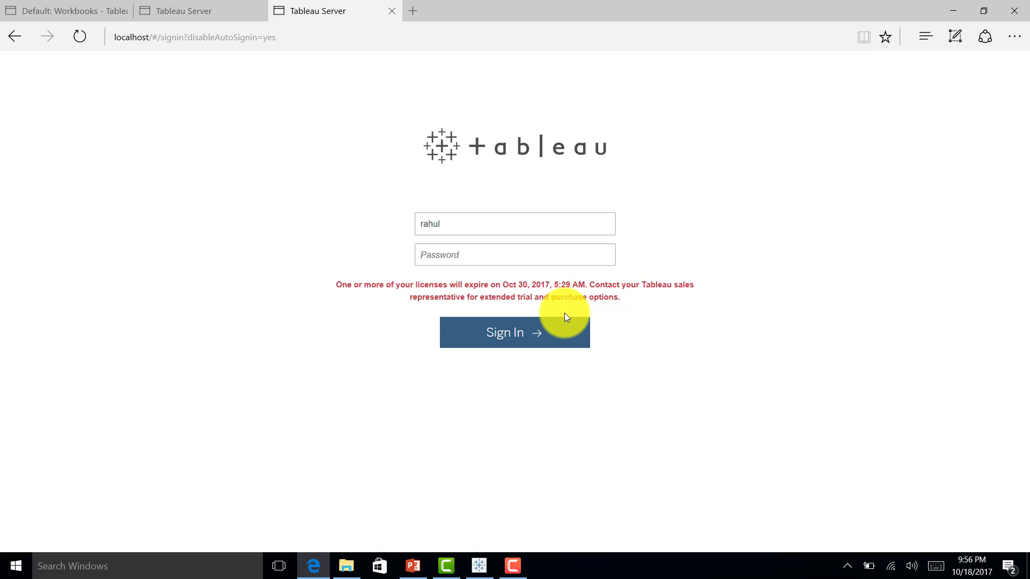
pyautogui.press('Tab')
pyautogui.write('••••••')
pyautogui.press('Return')
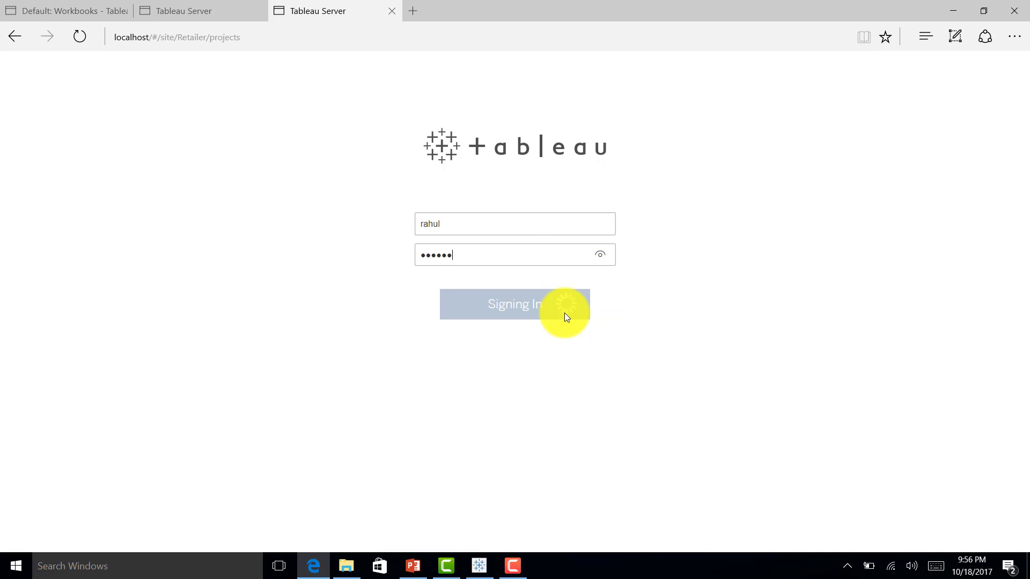
# Open the Default project and bring up the US Data Central workbook's actions menu
pyautogui.click(296, 249)
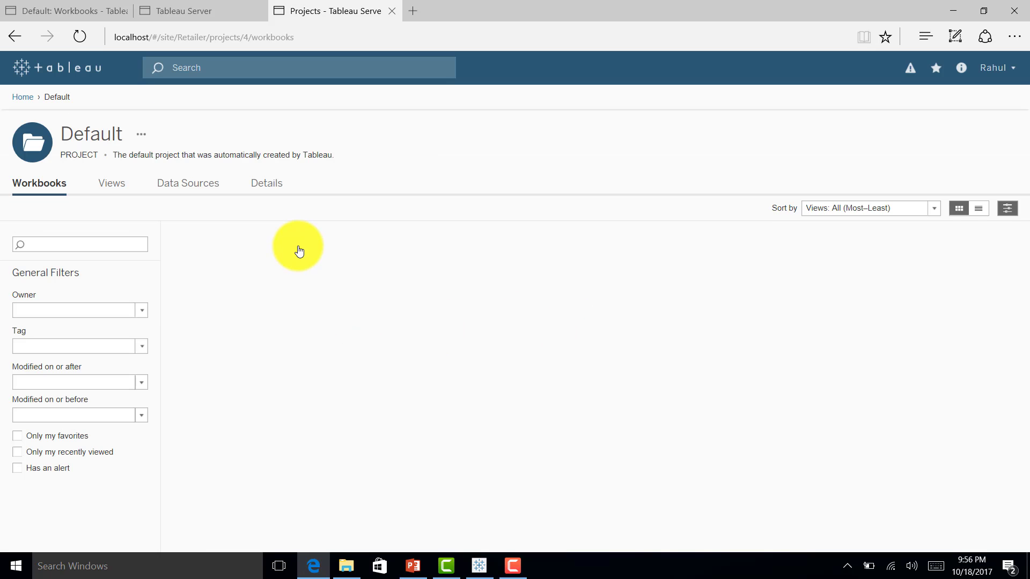
pyautogui.click(248, 280)
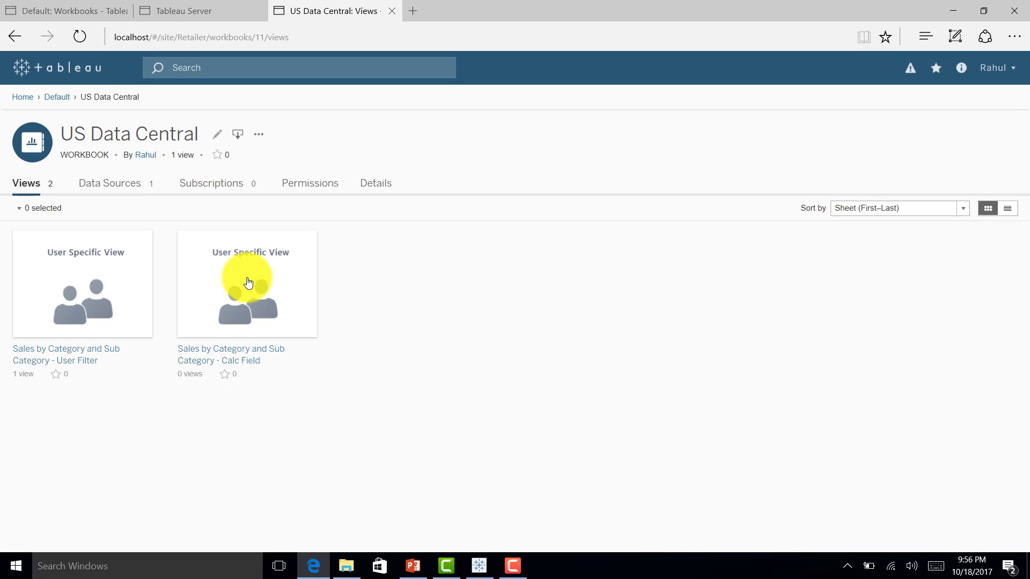
pyautogui.click(56, 97)
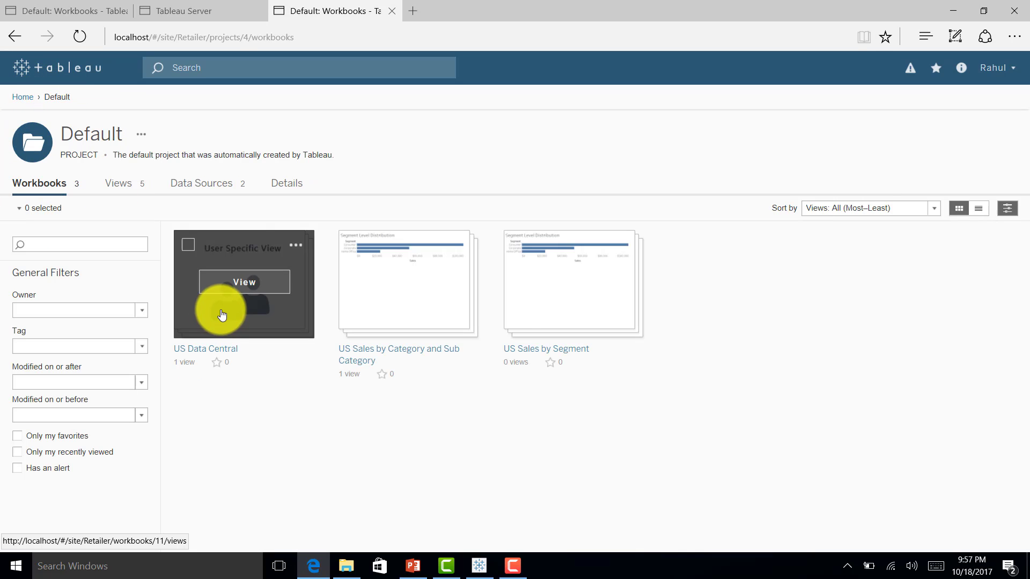
pyautogui.click(298, 246)
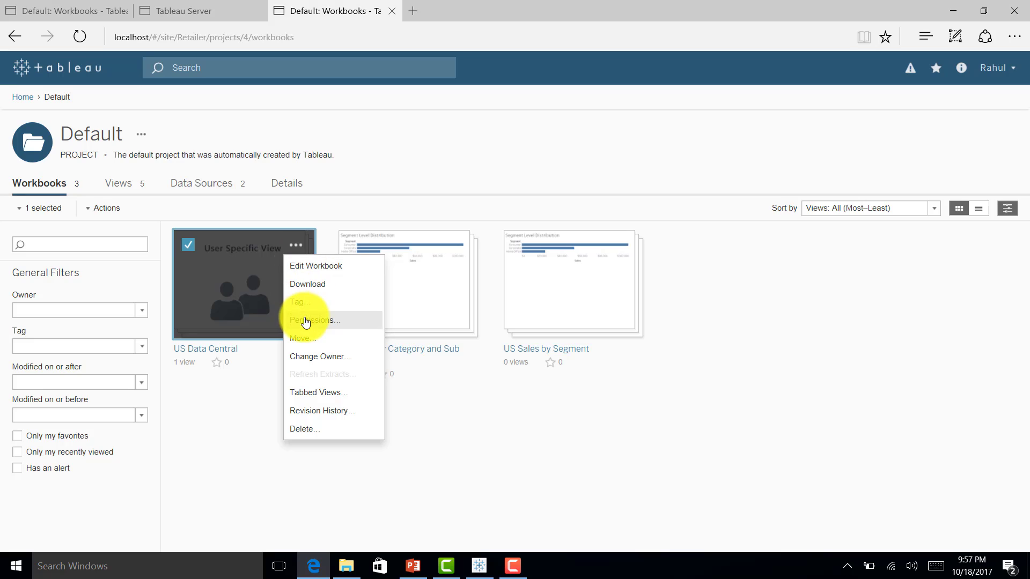
# Inspect US Data Central's locked workbook permissions, expanding the IT Editor rule, then close them
pyautogui.click(310, 320)
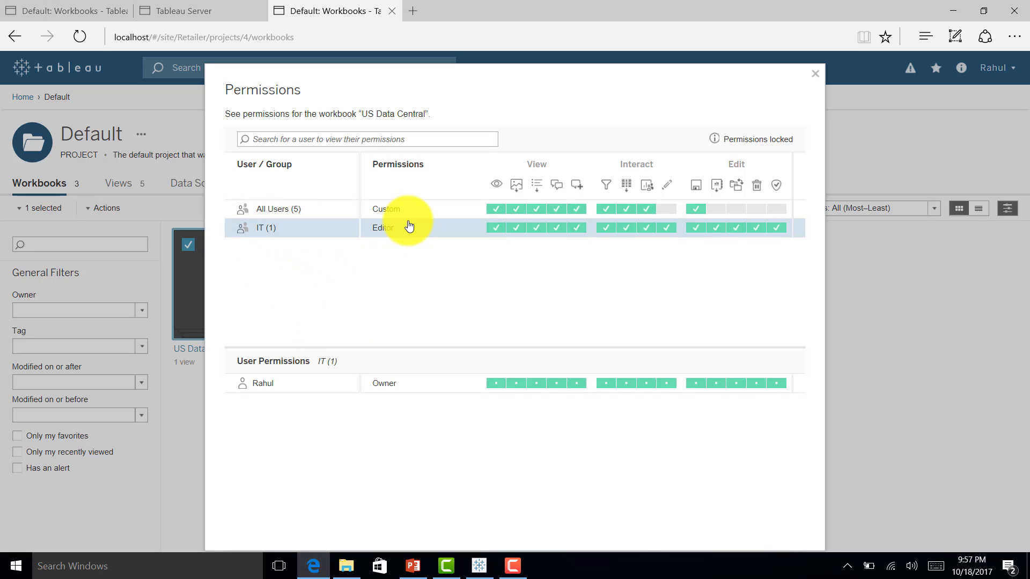
pyautogui.click(306, 226)
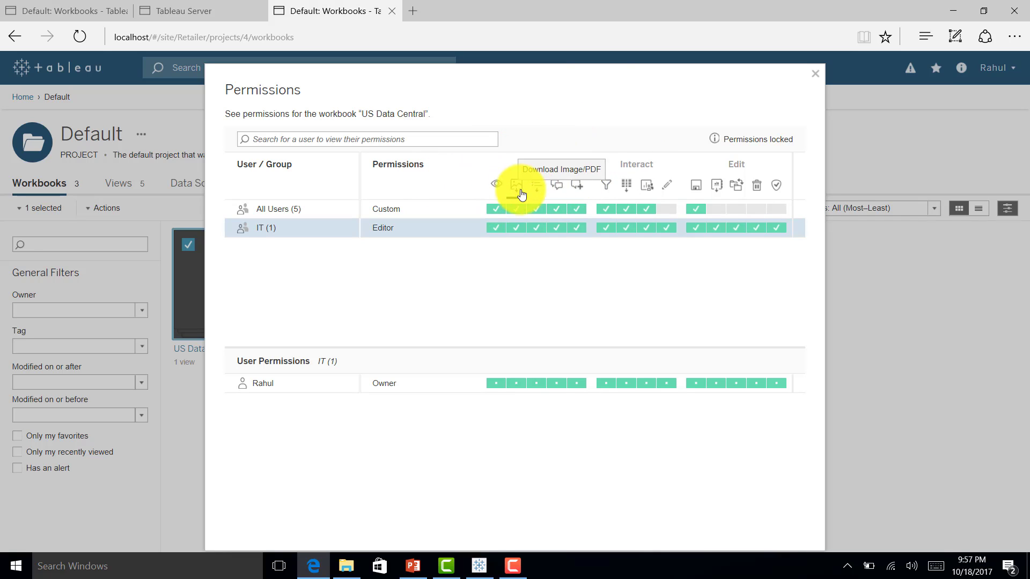
pyautogui.click(816, 74)
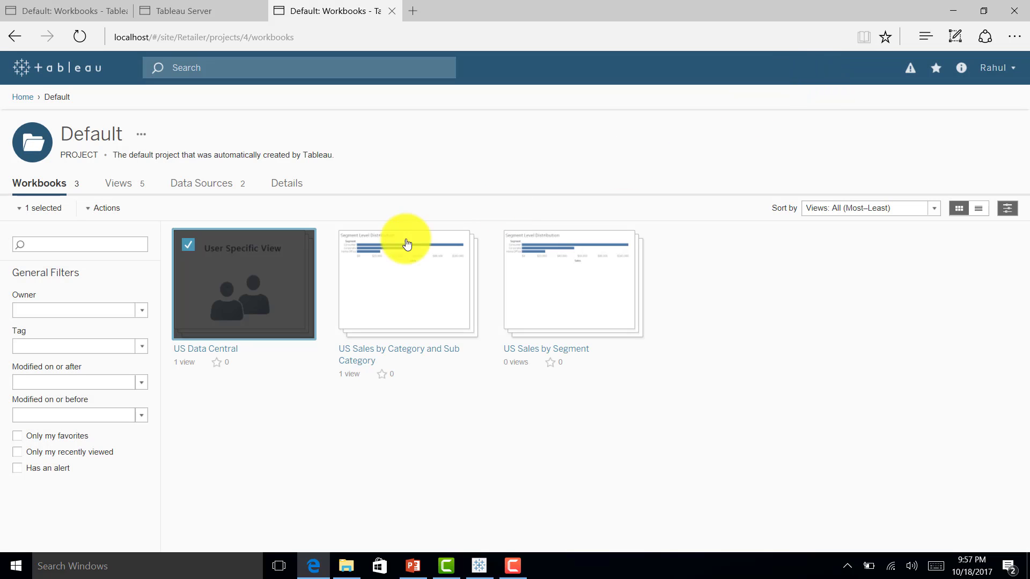
# Sign out, sign back in with the administrator credentials, and enter the Retailer site
pyautogui.click(994, 74)
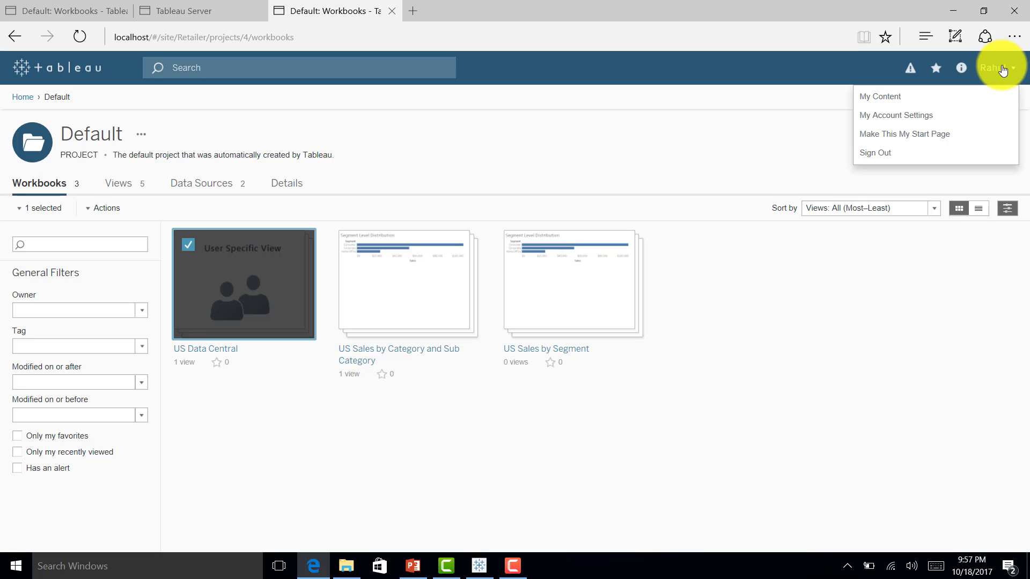
pyautogui.click(879, 150)
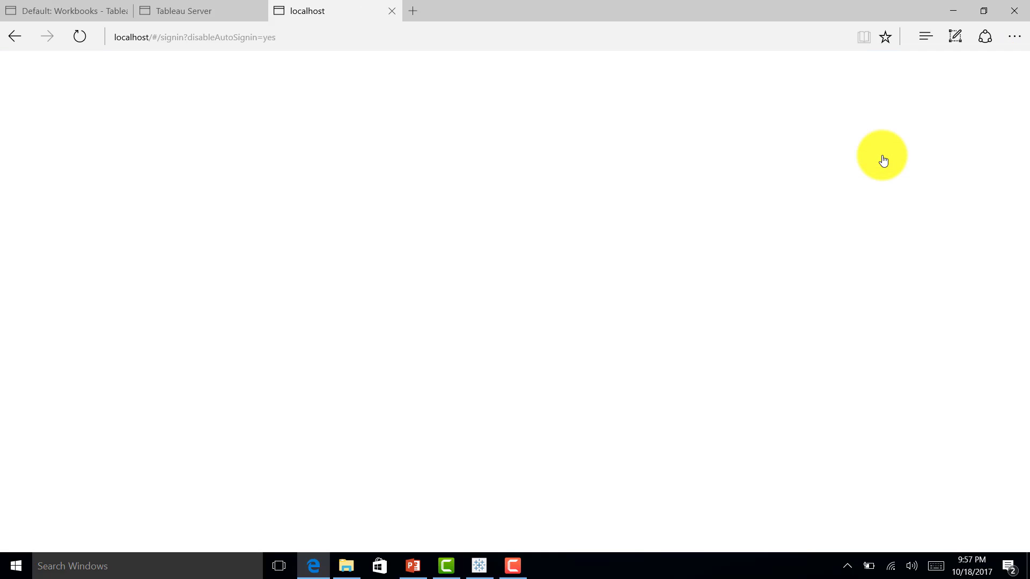
pyautogui.write('stay')
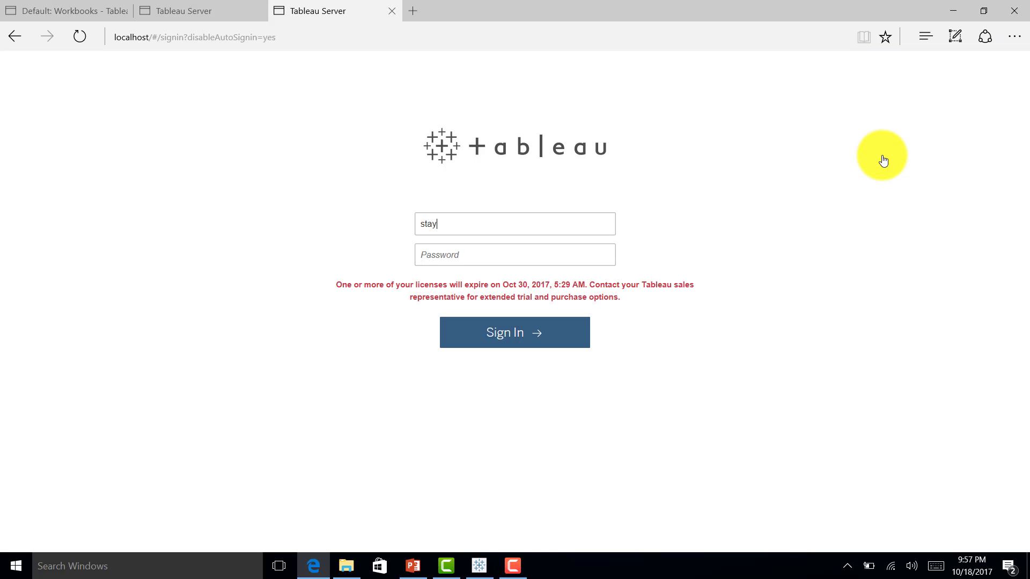
pyautogui.write('********')
pyautogui.press('Return')
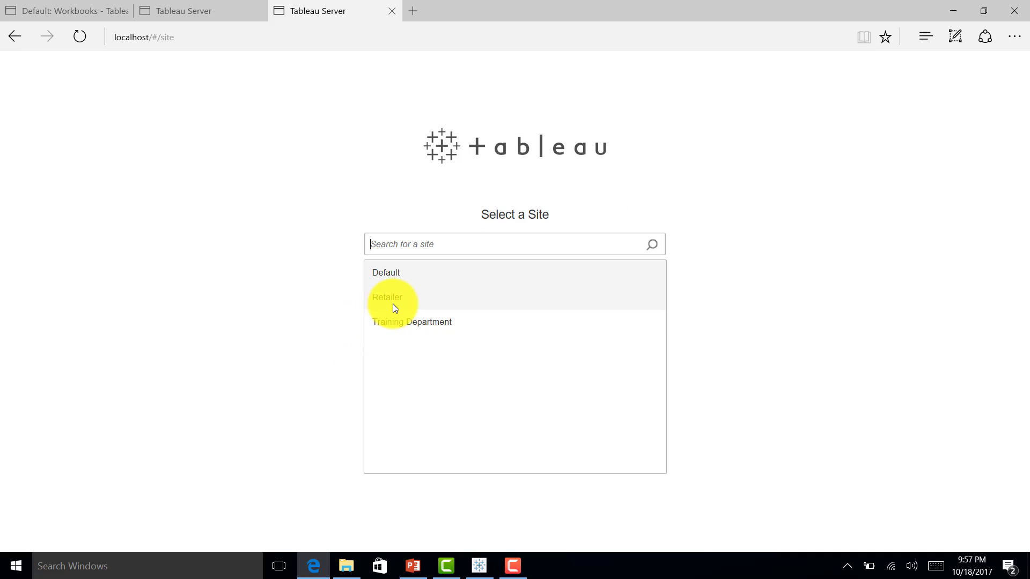
pyautogui.click(393, 304)
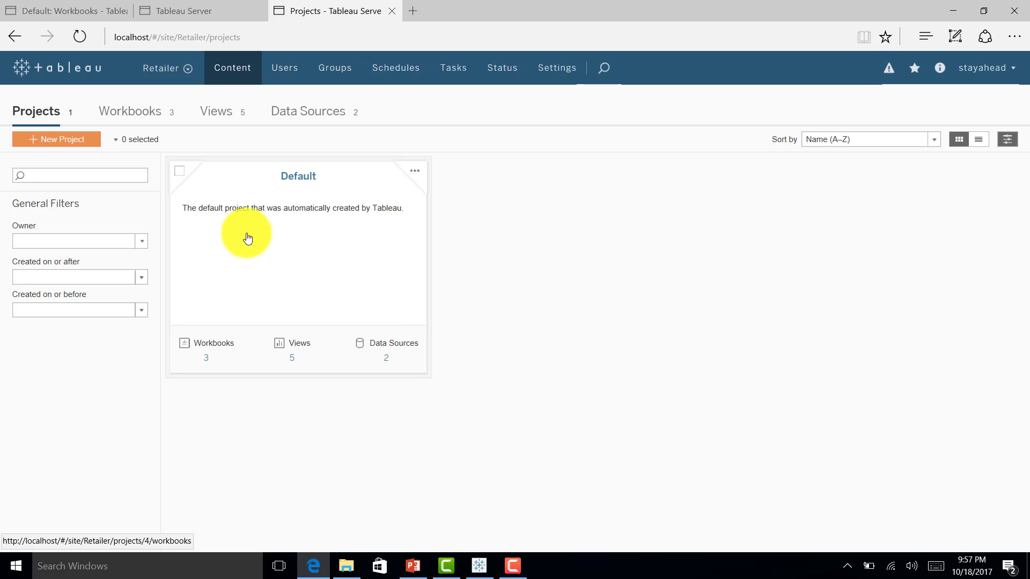
# Check the US Sales Data Extract data source permissions, then return to the Projects list
pyautogui.click(318, 118)
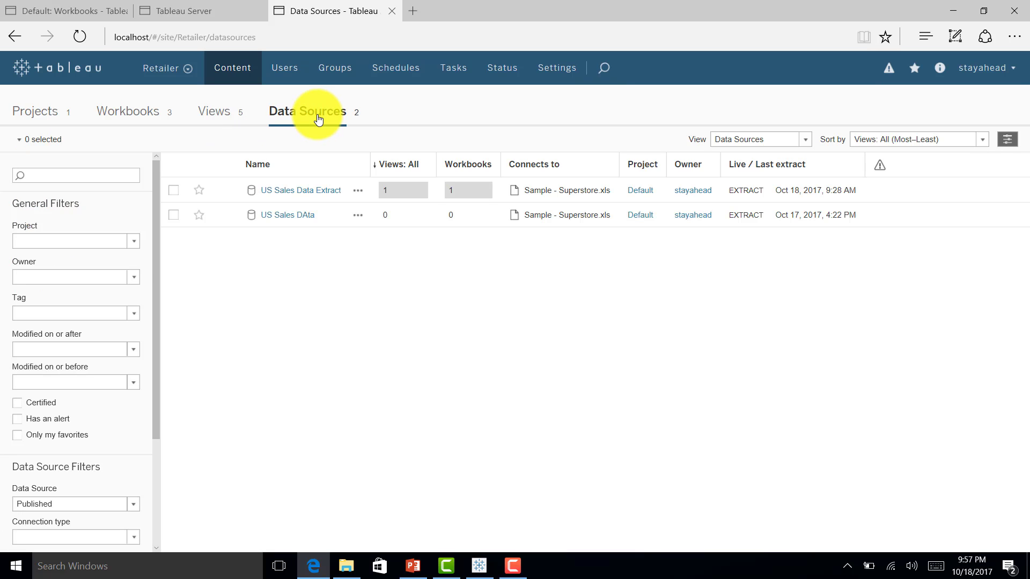
pyautogui.click(360, 193)
pyautogui.click(372, 268)
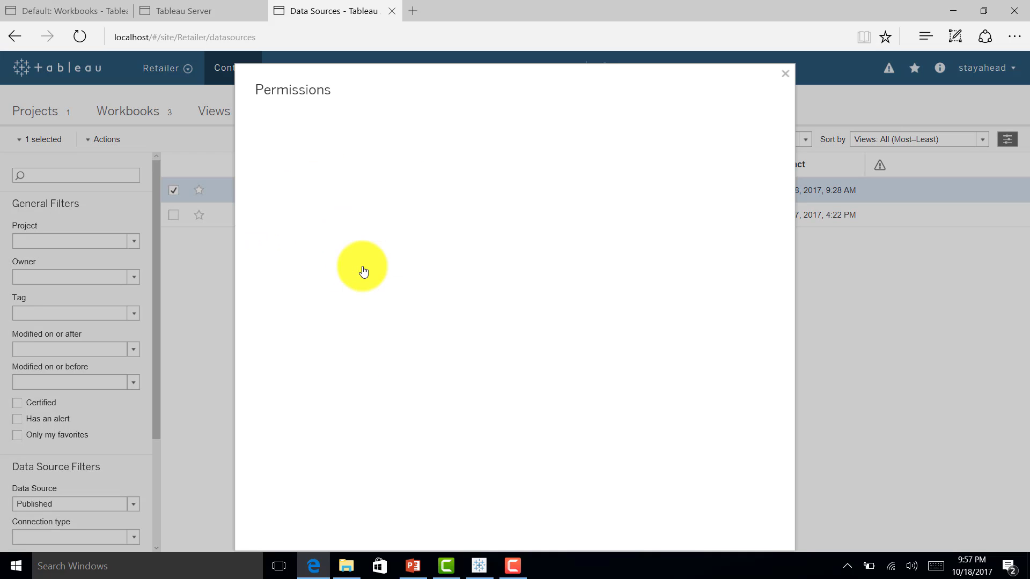
pyautogui.click(785, 75)
pyautogui.click(38, 110)
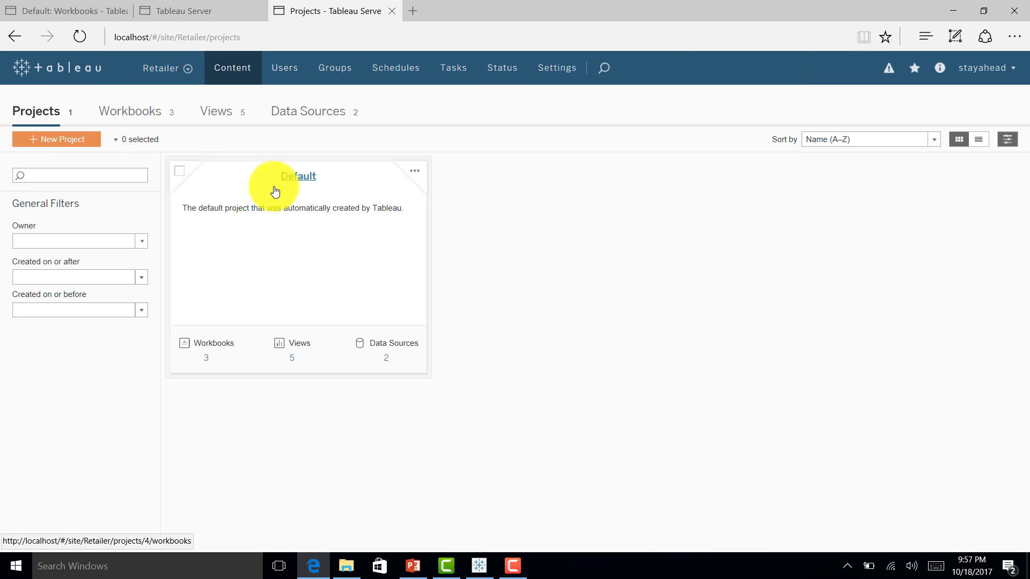
# Set the Default project's content permissions back to 'Managed by the owner' and save
pyautogui.click(416, 173)
pyautogui.click(419, 210)
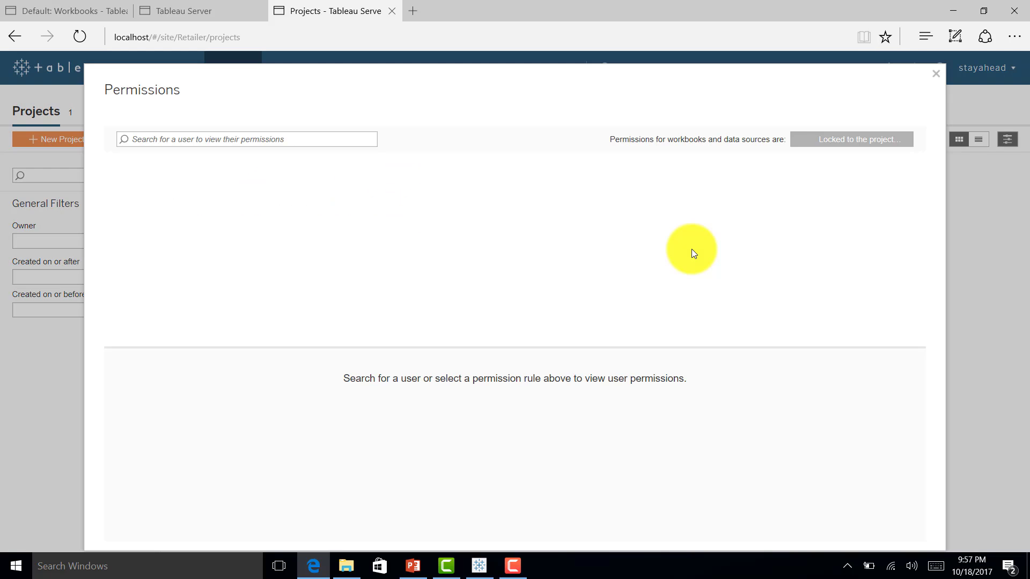
pyautogui.click(835, 144)
pyautogui.click(386, 296)
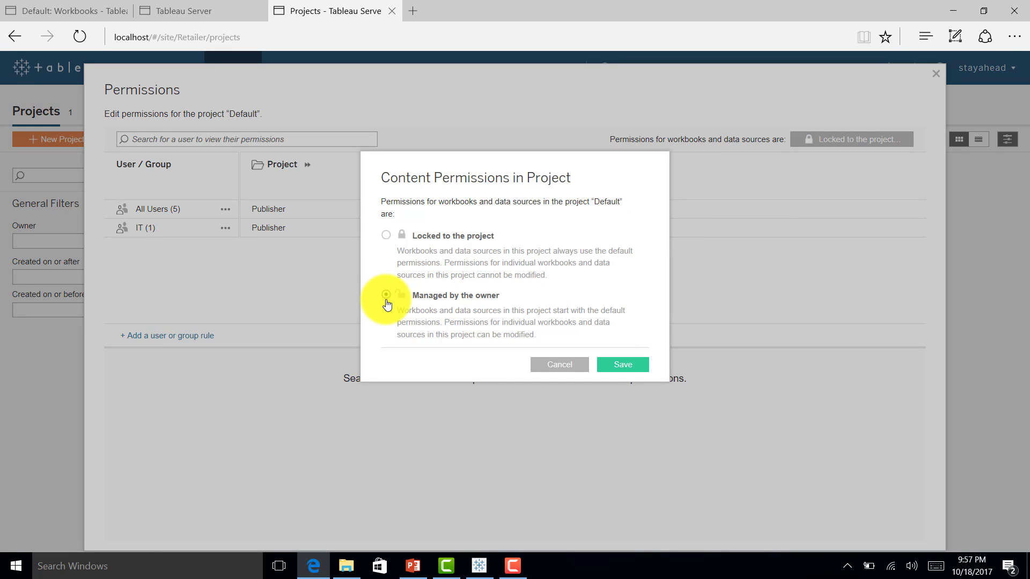
pyautogui.click(622, 369)
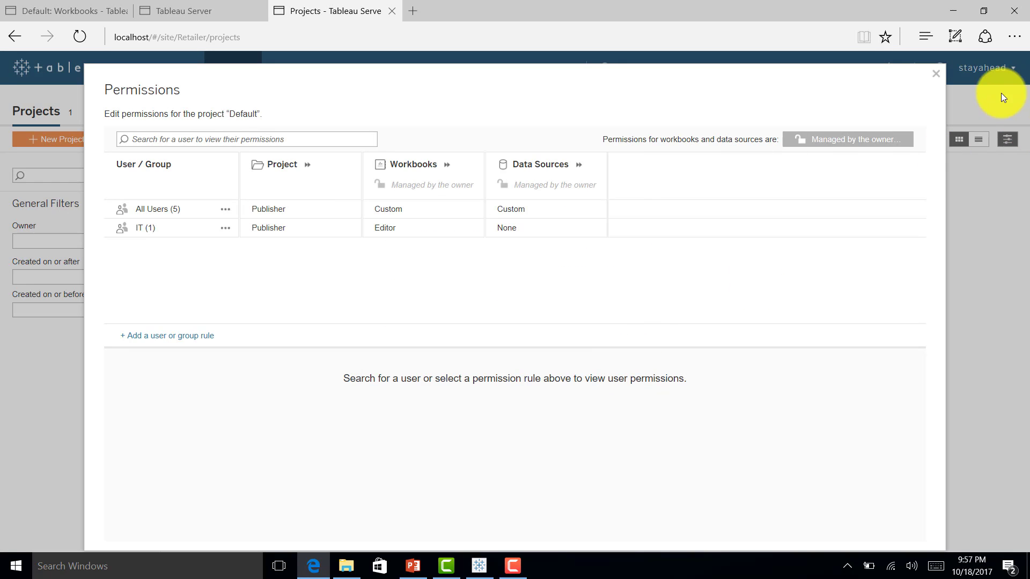
pyautogui.click(935, 75)
# Edit US Sales Data Extract's All Users permission rule to allow Delete and save
pyautogui.click(307, 112)
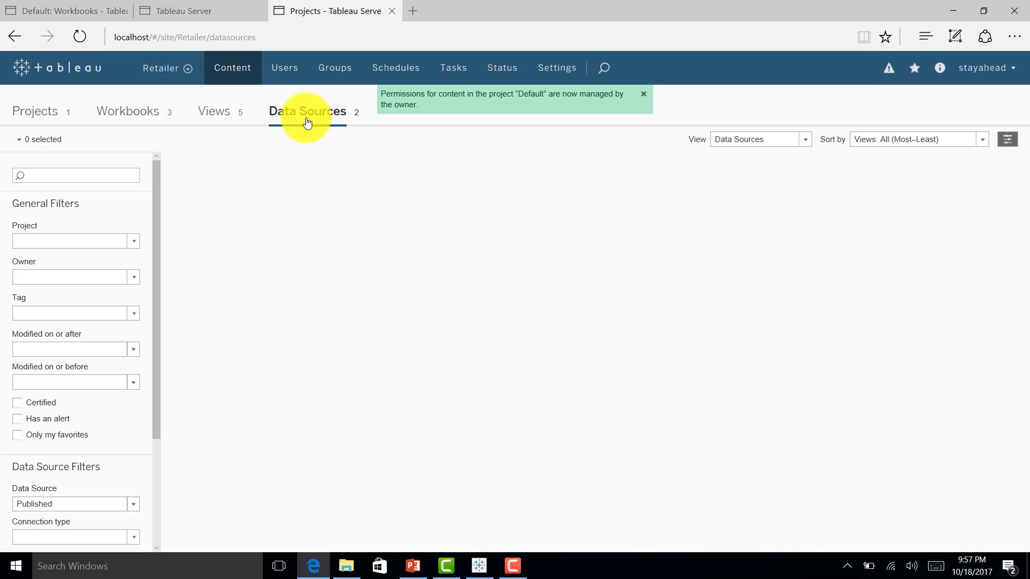
pyautogui.click(362, 193)
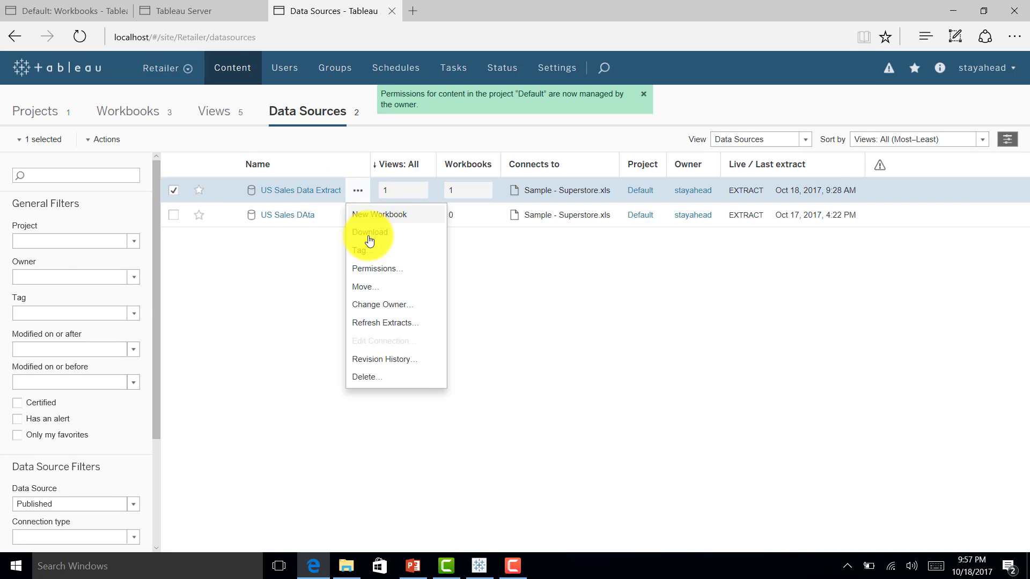
pyautogui.click(370, 269)
pyautogui.click(300, 337)
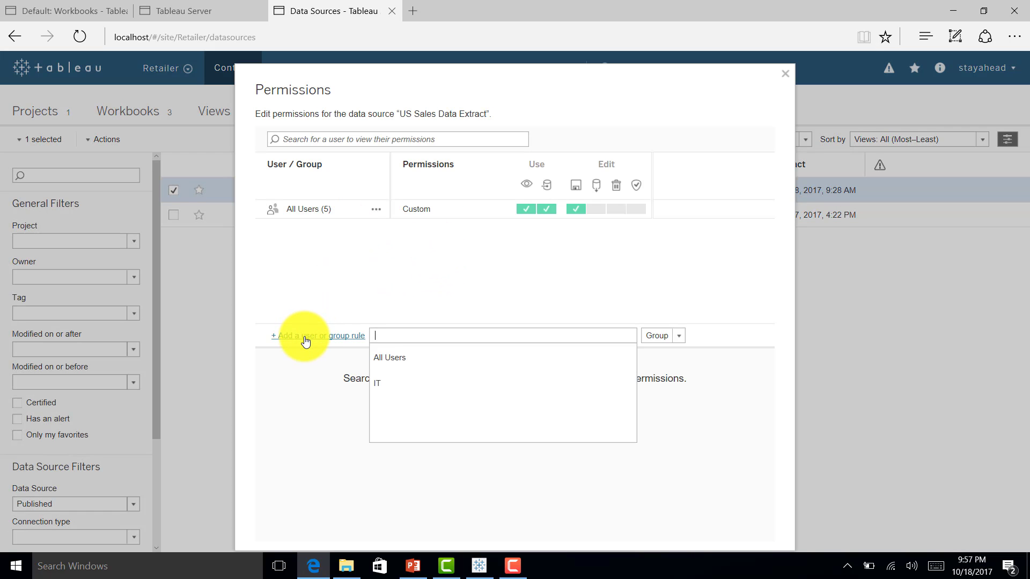
pyautogui.click(376, 209)
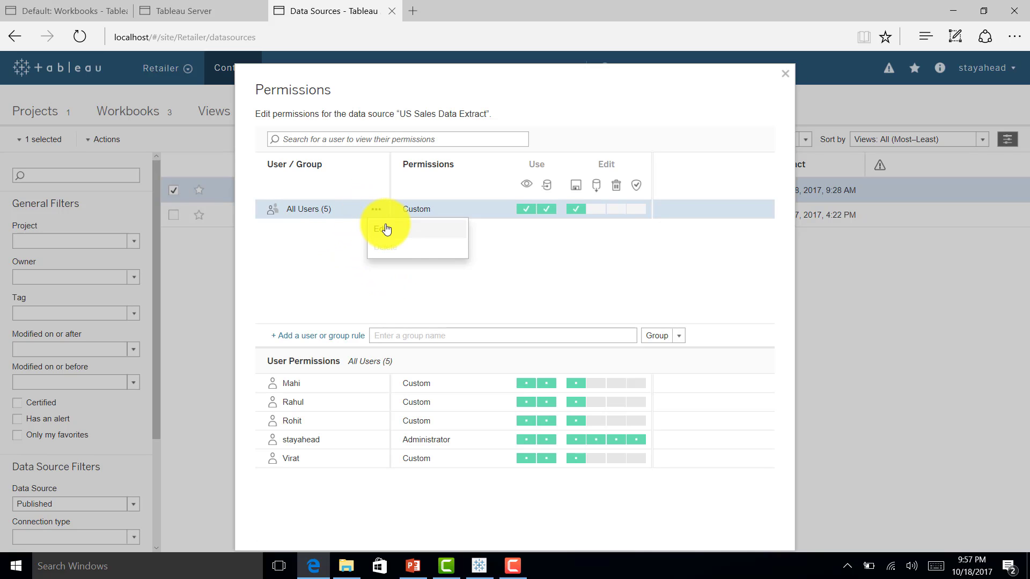
pyautogui.click(421, 229)
pyautogui.click(617, 208)
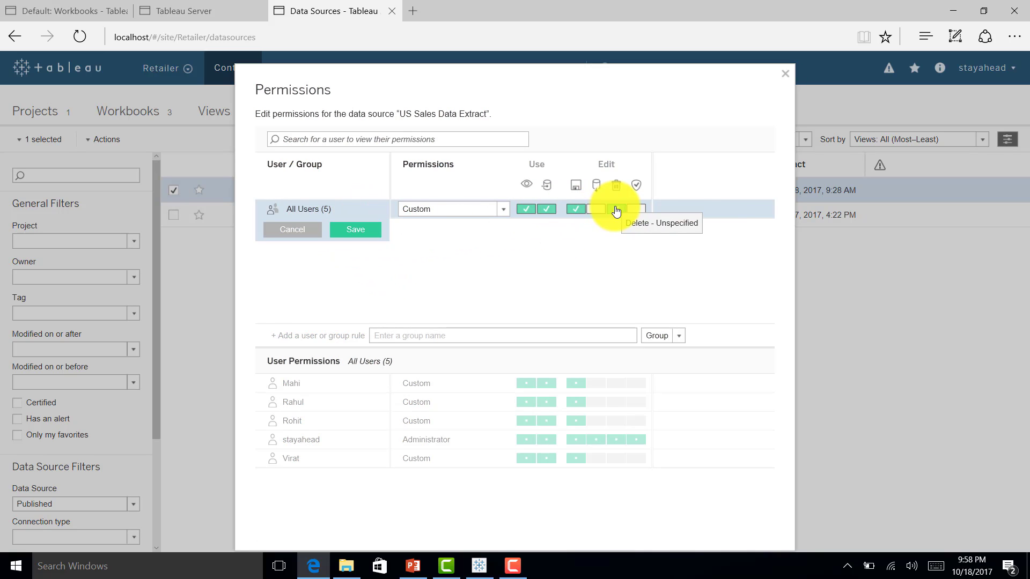
pyautogui.click(356, 229)
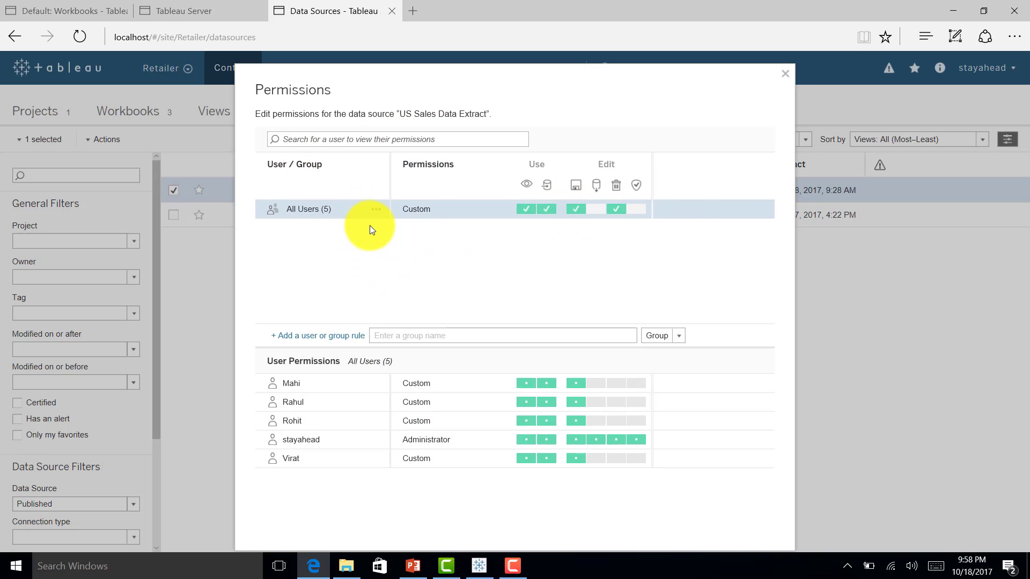
pyautogui.click(785, 74)
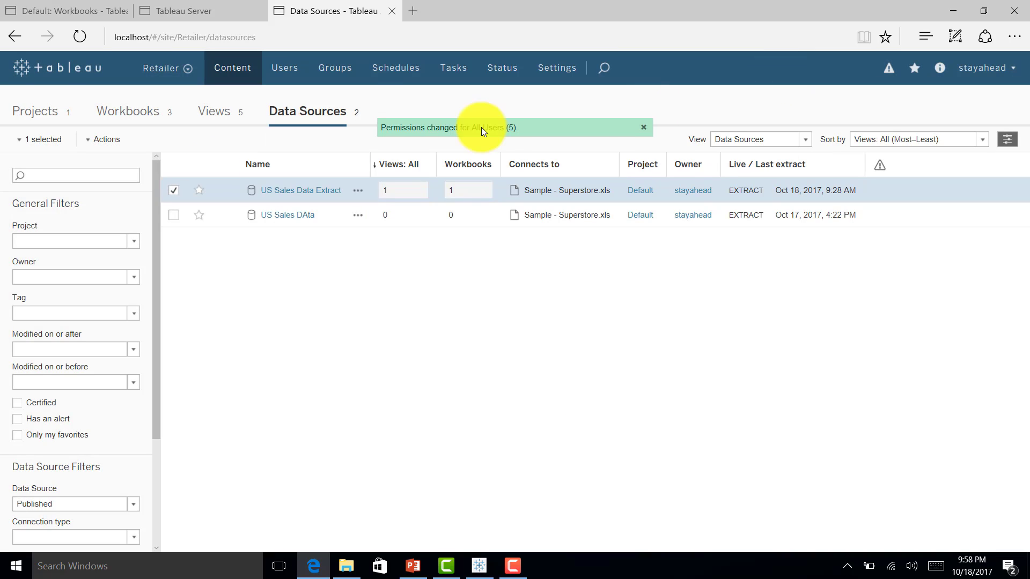
# Check the User Filter view's permissions and its note about inherited permissions
pyautogui.click(221, 119)
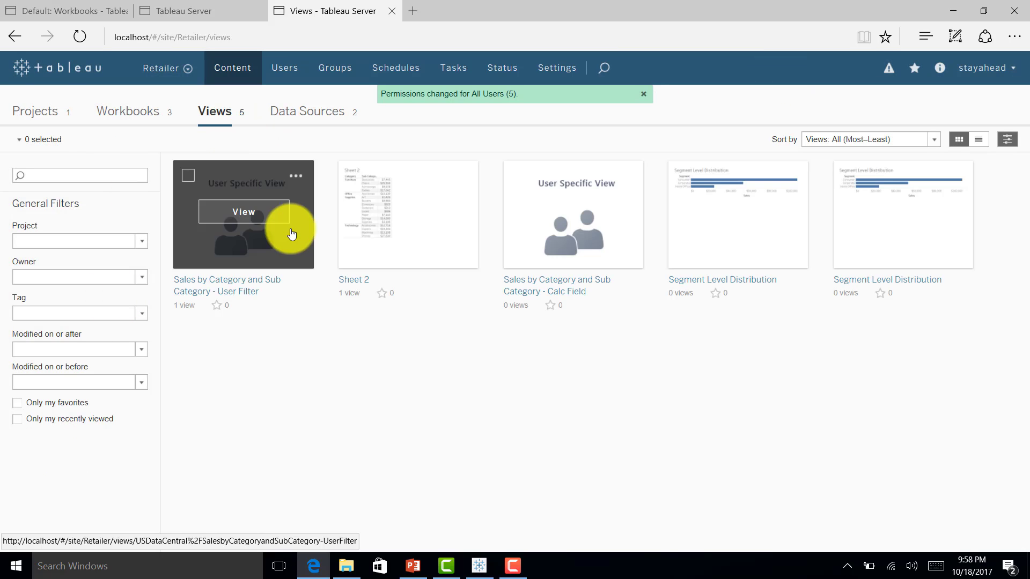
pyautogui.click(295, 176)
pyautogui.click(303, 233)
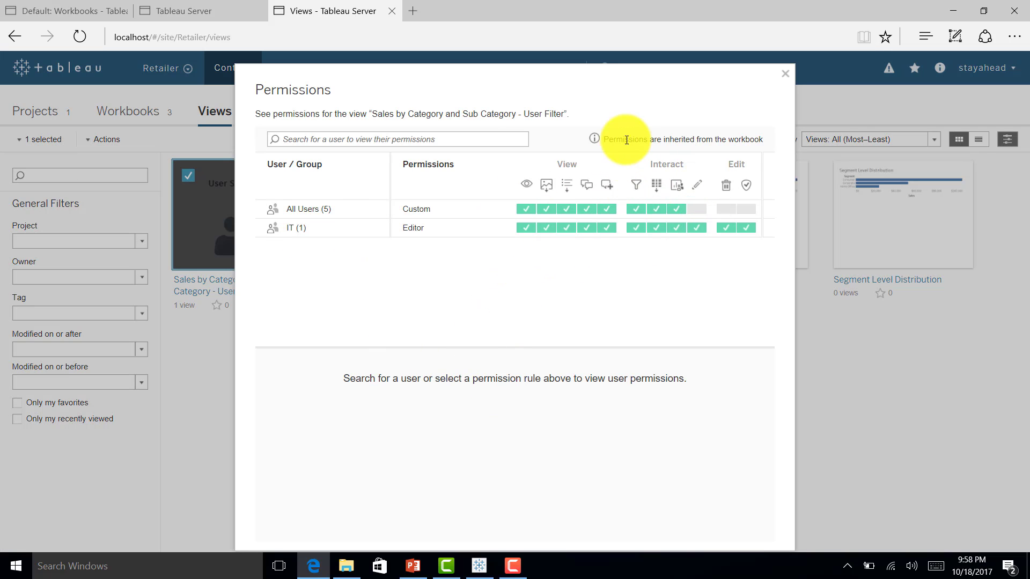
pyautogui.moveTo(604, 140); pyautogui.dragTo(668, 142)
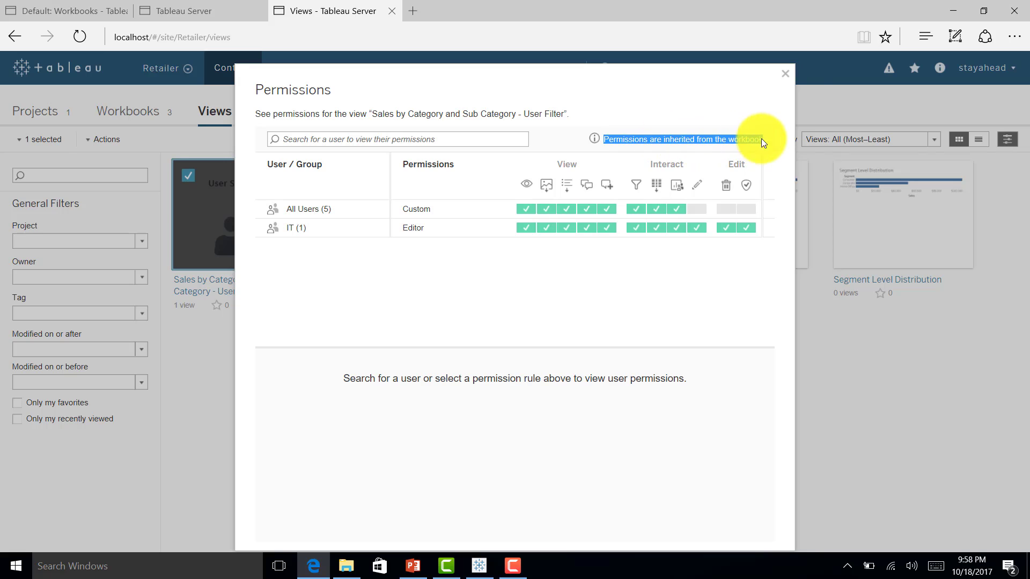
pyautogui.click(785, 73)
# Inspect the IT group's Editor rule in US Data Central's workbook permissions, then return to Projects
pyautogui.click(148, 112)
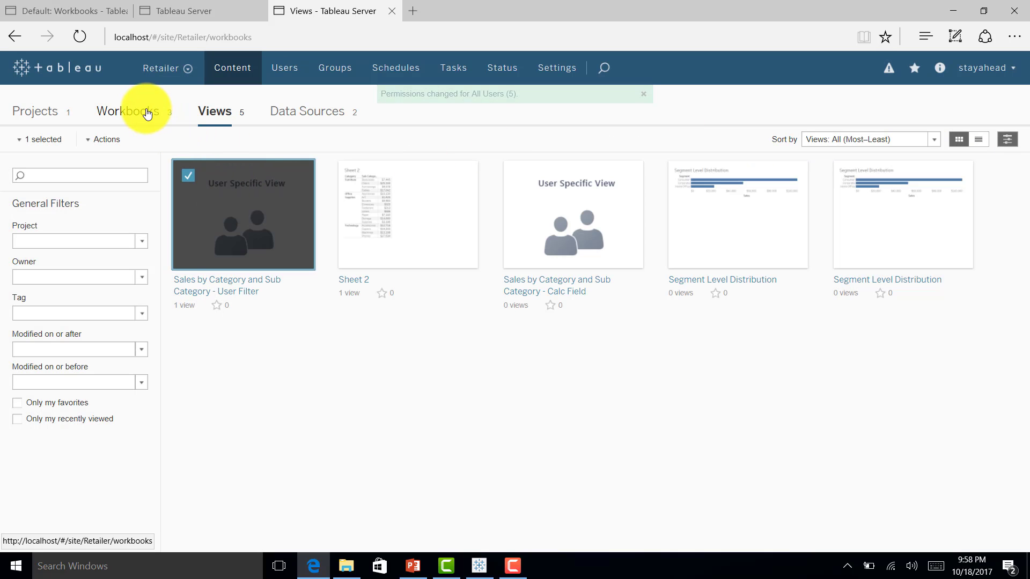
pyautogui.click(296, 176)
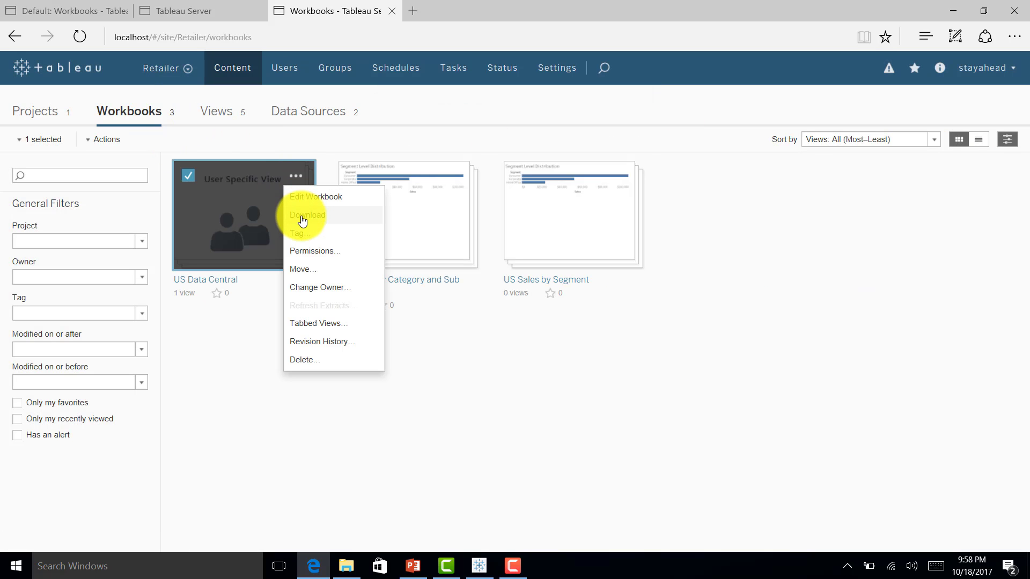
pyautogui.click(301, 252)
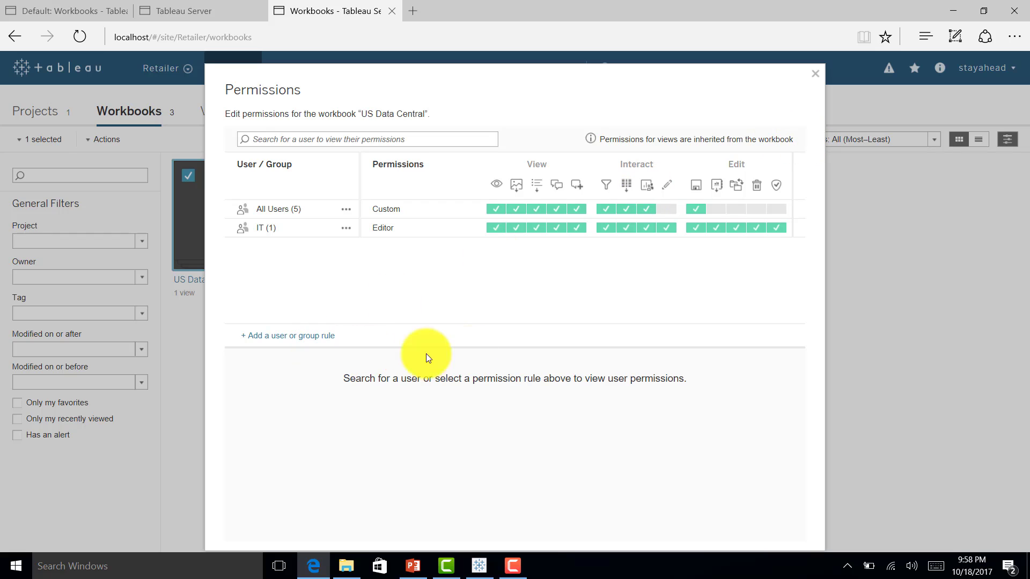
pyautogui.click(271, 336)
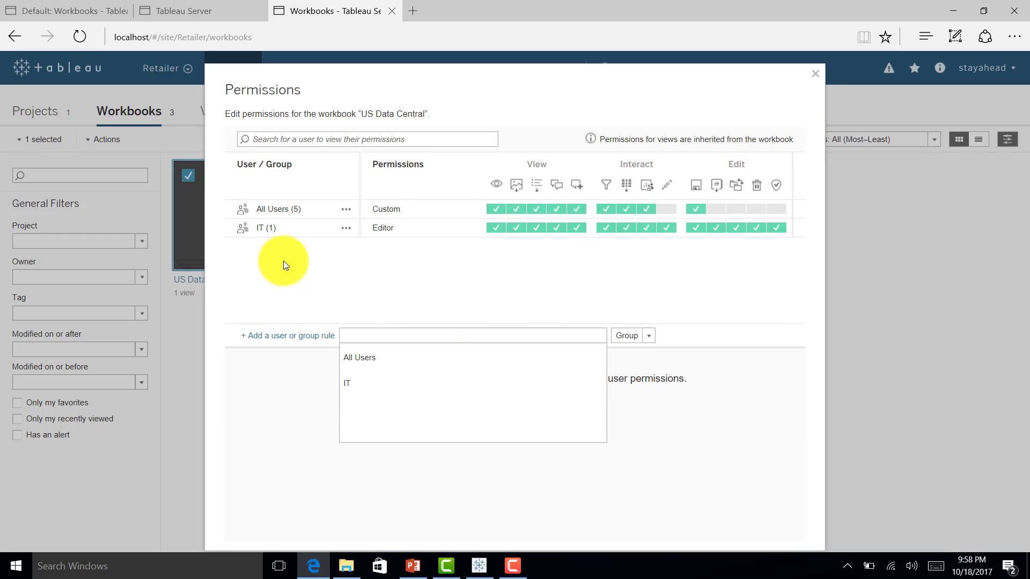
pyautogui.click(285, 232)
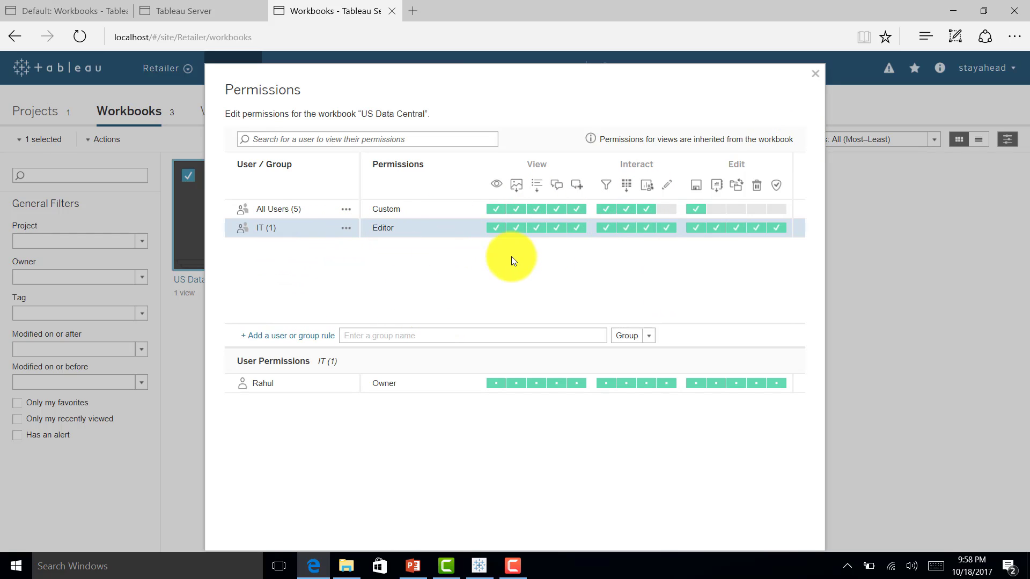
pyautogui.click(346, 228)
pyautogui.click(662, 278)
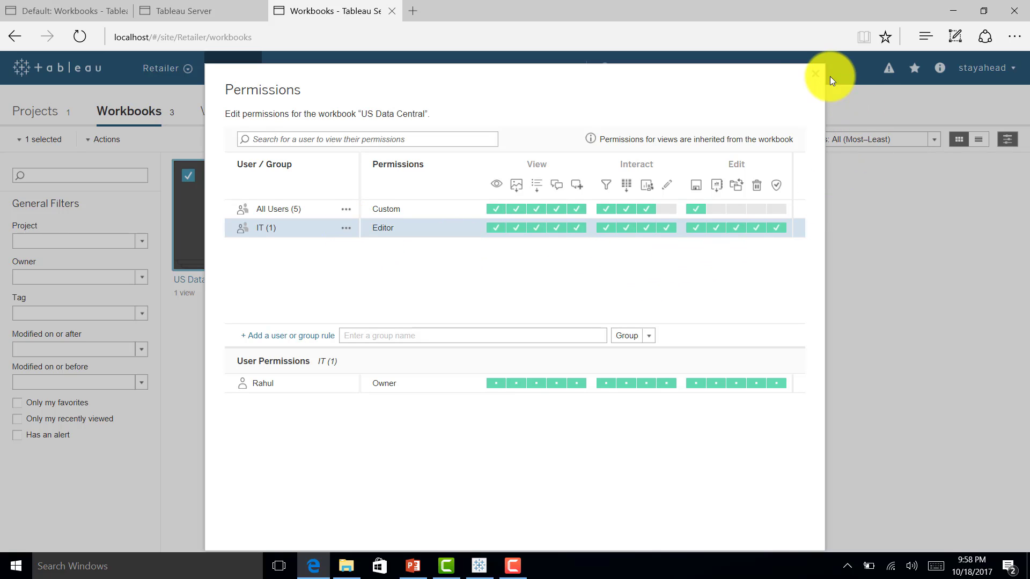
pyautogui.click(815, 74)
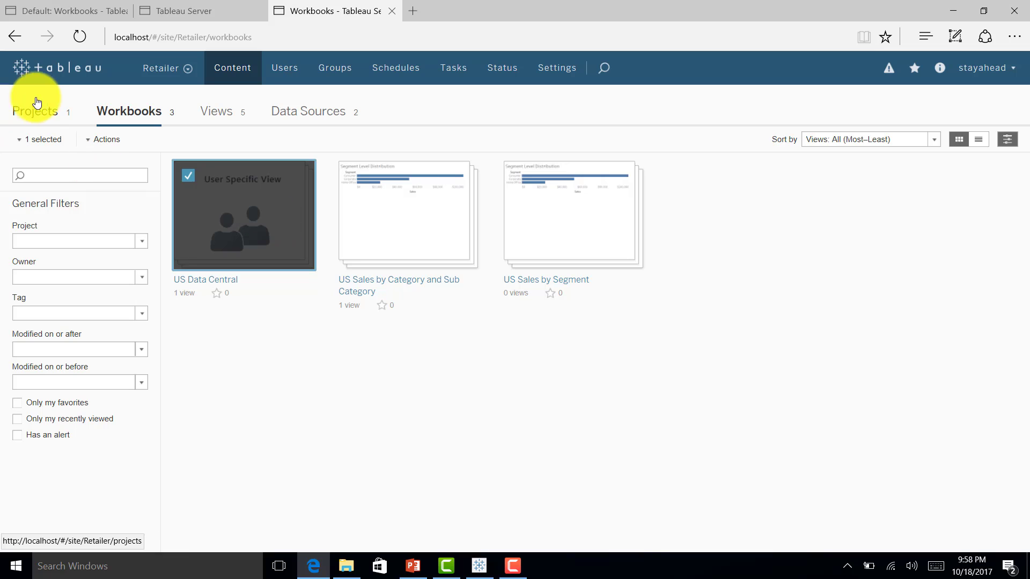
pyautogui.click(42, 118)
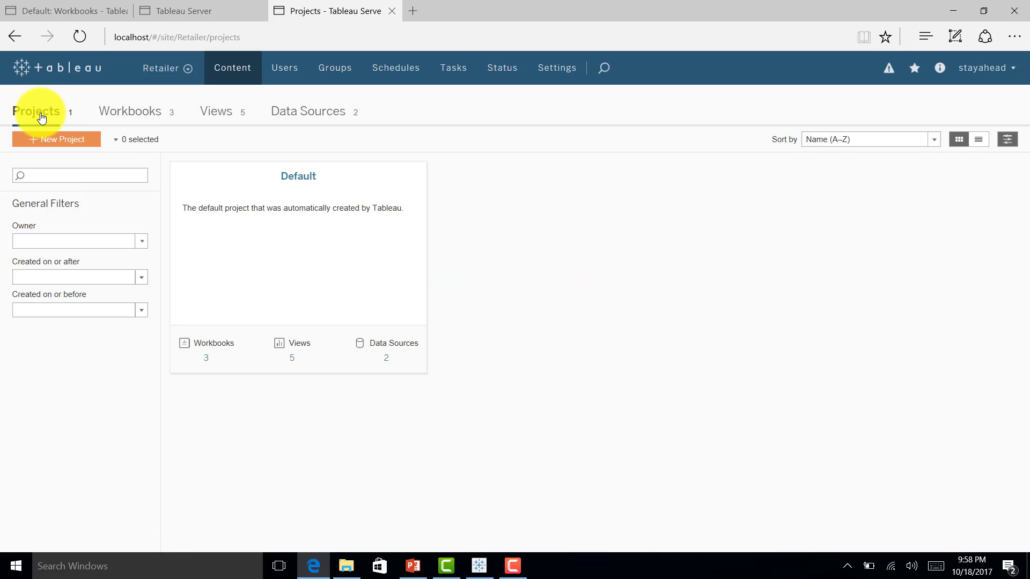